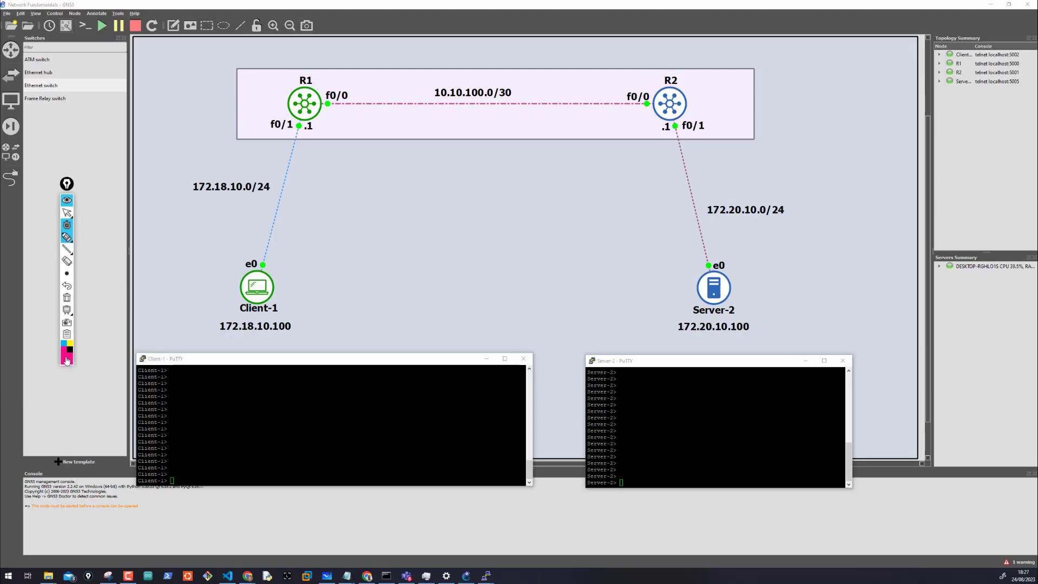
- Choose magenta ink and mark both sides of Client-1 and Server-2
{"action": "left_click", "coordinate": [67, 361]}
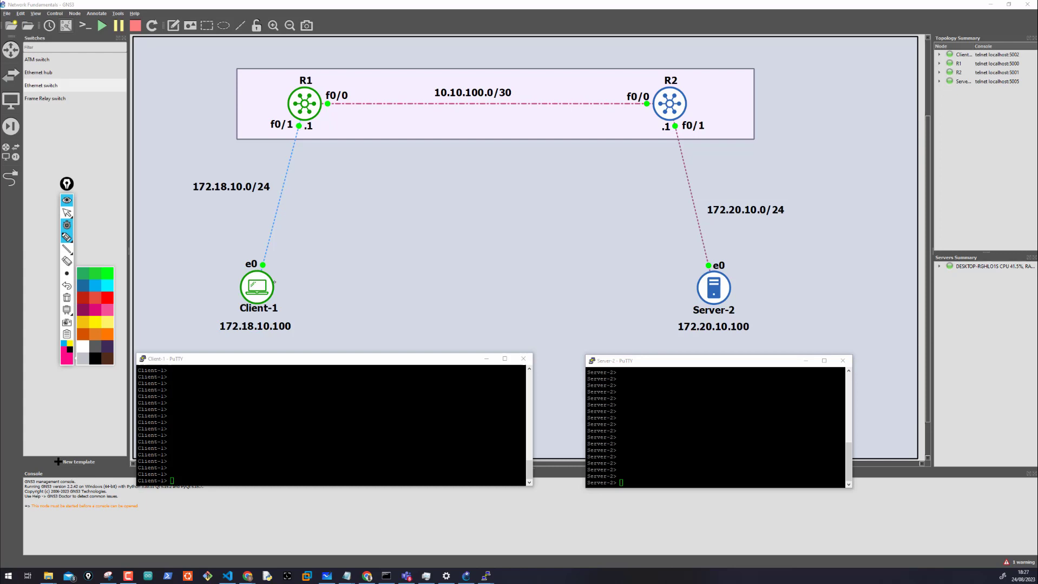
{"action": "left_click_drag", "start_coordinate": [277, 290], "coordinate": [312, 290]}
{"action": "left_click_drag", "start_coordinate": [218, 289], "coordinate": [239, 289]}
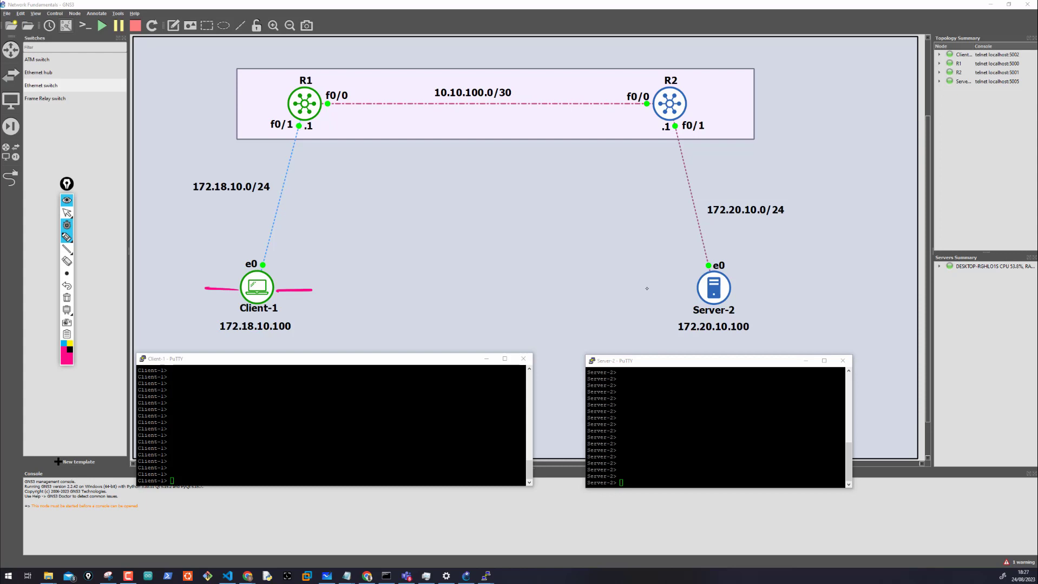
{"action": "left_click_drag", "start_coordinate": [695, 287], "coordinate": [658, 289]}
{"action": "left_click_drag", "start_coordinate": [747, 284], "coordinate": [766, 285]}
- Sketch a laptop linked to a server mid-canvas and mark both host terminals
{"action": "mouse_move", "coordinate": [422, 264]}
{"action": "left_mouse_down"}
{"action": "mouse_move", "coordinate": [448, 261]}
{"action": "mouse_move", "coordinate": [432, 283]}
{"action": "mouse_move", "coordinate": [421, 264]}
{"action": "mouse_move", "coordinate": [436, 291]}
{"action": "mouse_move", "coordinate": [469, 285]}
{"action": "left_mouse_up"}
{"action": "mouse_move", "coordinate": [456, 275]}
{"action": "left_mouse_down"}
{"action": "mouse_move", "coordinate": [516, 275]}
{"action": "mouse_move", "coordinate": [517, 251]}
{"action": "mouse_move", "coordinate": [512, 292]}
{"action": "mouse_move", "coordinate": [554, 301]}
{"action": "mouse_move", "coordinate": [558, 246]}
{"action": "mouse_move", "coordinate": [514, 245]}
{"action": "mouse_move", "coordinate": [541, 275]}
{"action": "left_mouse_up"}
{"action": "mouse_move", "coordinate": [522, 282]}
{"action": "left_mouse_down"}
{"action": "mouse_move", "coordinate": [538, 282]}
{"action": "mouse_move", "coordinate": [536, 290]}
{"action": "left_mouse_up"}
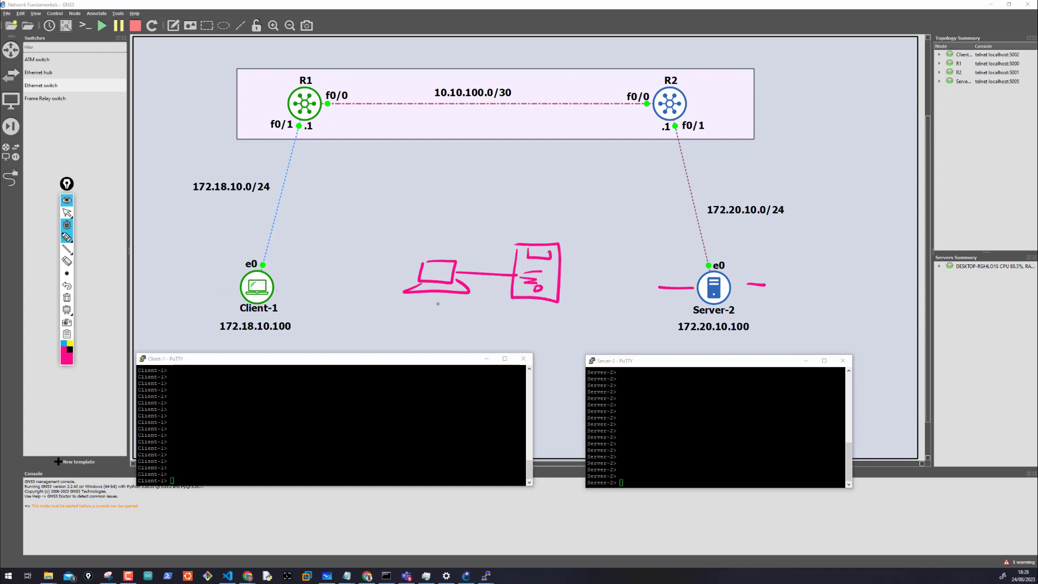
{"action": "left_click_drag", "start_coordinate": [431, 288], "coordinate": [438, 313]}
{"action": "mouse_move", "coordinate": [430, 270]}
{"action": "left_mouse_down"}
{"action": "mouse_move", "coordinate": [514, 297]}
{"action": "mouse_move", "coordinate": [505, 308]}
{"action": "mouse_move", "coordinate": [484, 265]}
{"action": "mouse_move", "coordinate": [514, 265]}
{"action": "left_mouse_up"}
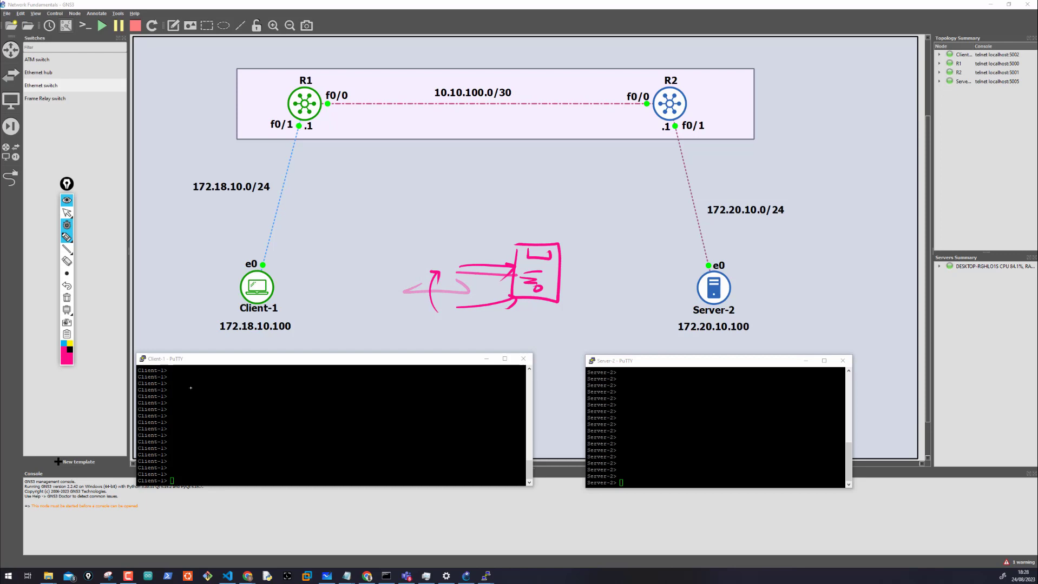
{"action": "mouse_move", "coordinate": [182, 411]}
{"action": "left_mouse_down"}
{"action": "mouse_move", "coordinate": [227, 400]}
{"action": "mouse_move", "coordinate": [191, 400]}
{"action": "mouse_move", "coordinate": [218, 448]}
{"action": "left_mouse_up"}
{"action": "mouse_move", "coordinate": [638, 404]}
{"action": "left_mouse_down"}
{"action": "mouse_move", "coordinate": [683, 418]}
{"action": "mouse_move", "coordinate": [655, 415]}
{"action": "left_mouse_up"}
{"action": "mouse_move", "coordinate": [657, 441]}
{"action": "left_mouse_down"}
{"action": "mouse_move", "coordinate": [653, 458]}
{"action": "mouse_move", "coordinate": [661, 455]}
{"action": "left_mouse_up"}
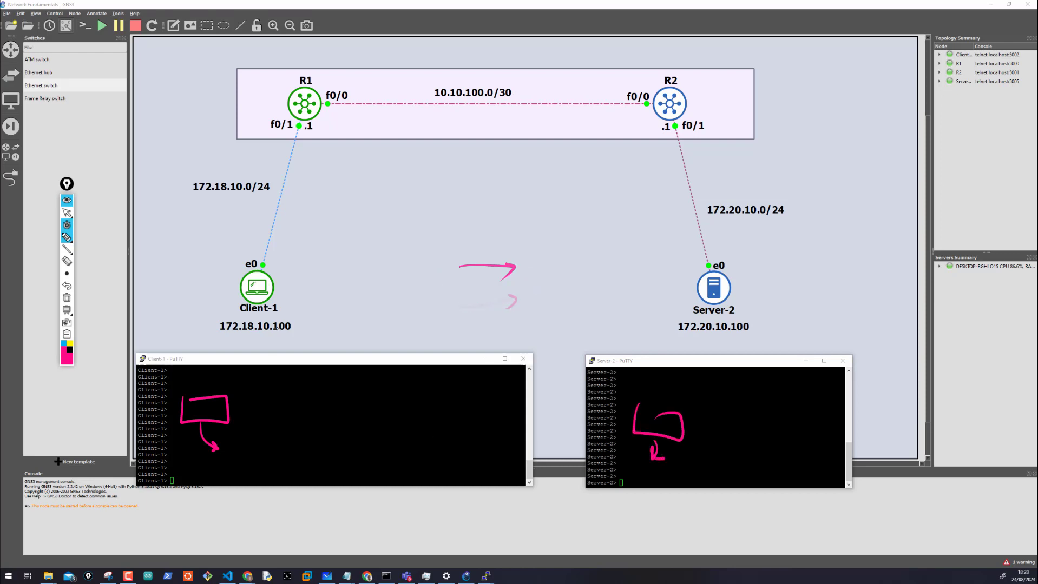
- Draw a line to Server-2 and a return arrow back to Client-1, and circle both hosts
{"action": "mouse_move", "coordinate": [280, 290]}
{"action": "left_mouse_down"}
{"action": "mouse_move", "coordinate": [708, 285]}
{"action": "mouse_move", "coordinate": [699, 274]}
{"action": "left_mouse_up"}
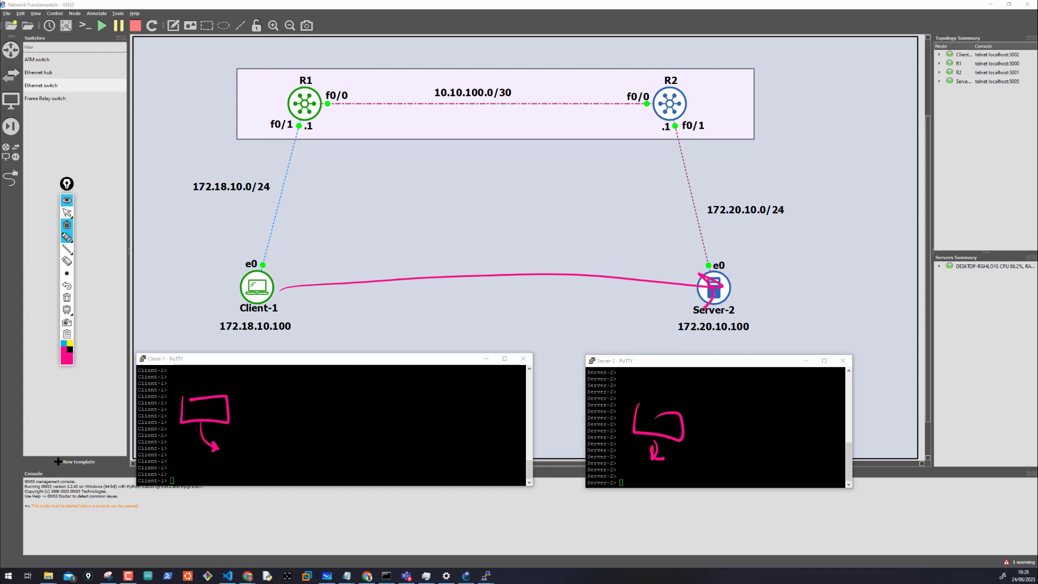
{"action": "mouse_move", "coordinate": [703, 277]}
{"action": "left_mouse_down"}
{"action": "mouse_move", "coordinate": [576, 239]}
{"action": "mouse_move", "coordinate": [301, 265]}
{"action": "mouse_move", "coordinate": [272, 278]}
{"action": "left_mouse_up"}
{"action": "mouse_move", "coordinate": [272, 278]}
{"action": "left_mouse_down"}
{"action": "mouse_move", "coordinate": [285, 265]}
{"action": "mouse_move", "coordinate": [296, 287]}
{"action": "left_mouse_up"}
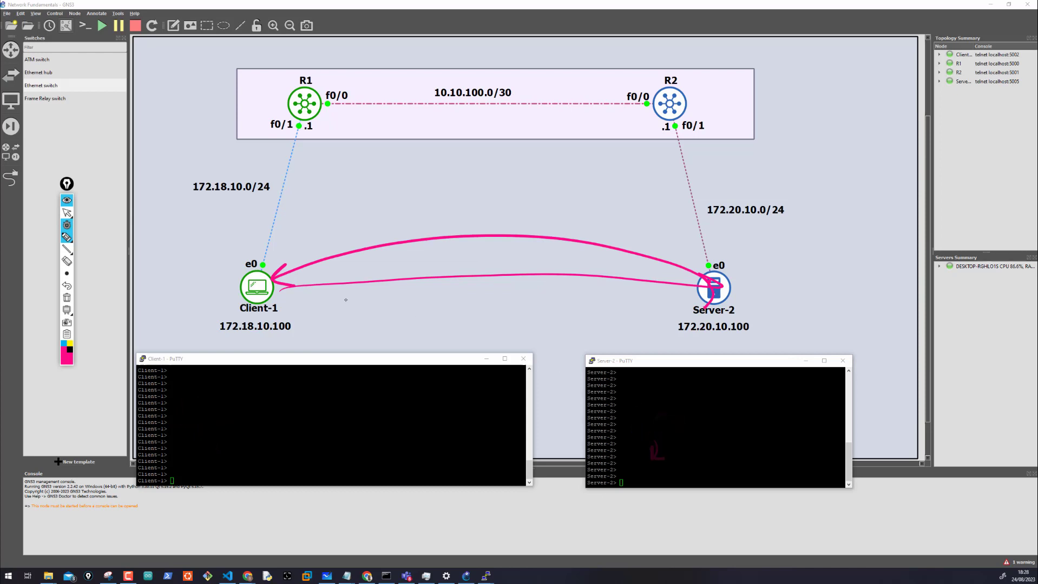
{"action": "mouse_move", "coordinate": [238, 260]}
{"action": "left_mouse_down"}
{"action": "mouse_move", "coordinate": [273, 331]}
{"action": "mouse_move", "coordinate": [238, 253]}
{"action": "left_mouse_up"}
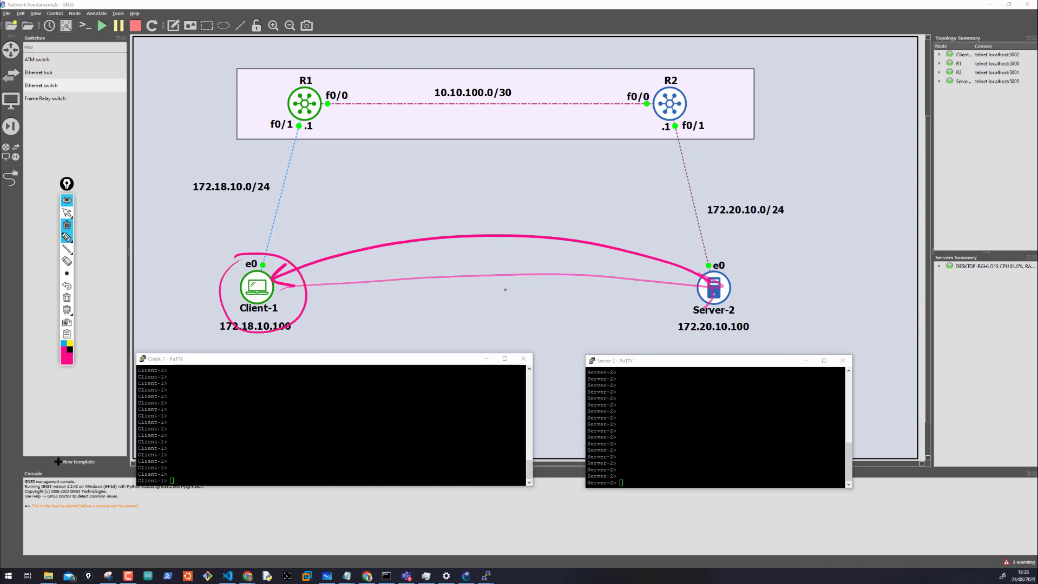
{"action": "left_click_drag", "start_coordinate": [675, 278], "coordinate": [742, 330]}
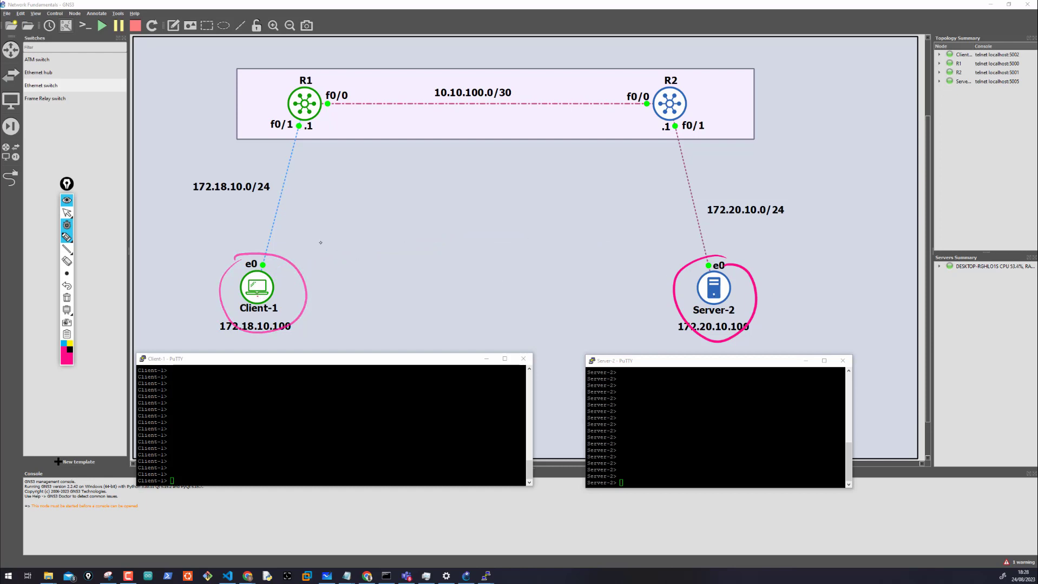
- Draw the route from Client-1 to Server-2 through a cloud of linked router circles
{"action": "left_click_drag", "start_coordinate": [290, 282], "coordinate": [667, 297]}
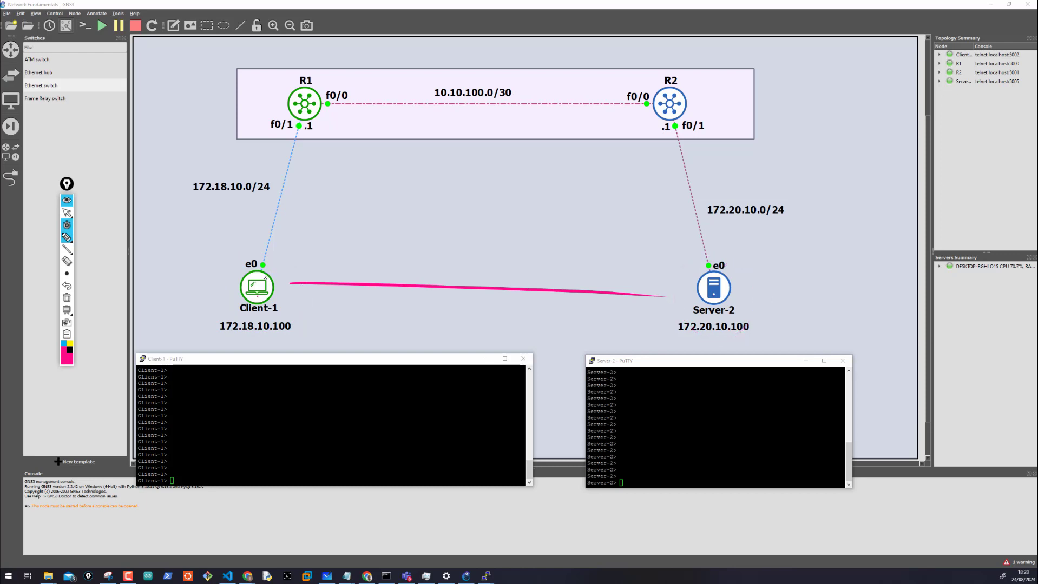
{"action": "mouse_move", "coordinate": [265, 272]}
{"action": "left_mouse_down"}
{"action": "mouse_move", "coordinate": [308, 214]}
{"action": "mouse_move", "coordinate": [310, 222]}
{"action": "mouse_move", "coordinate": [402, 214]}
{"action": "mouse_move", "coordinate": [414, 201]}
{"action": "mouse_move", "coordinate": [432, 212]}
{"action": "mouse_move", "coordinate": [499, 212]}
{"action": "mouse_move", "coordinate": [484, 203]}
{"action": "mouse_move", "coordinate": [497, 200]}
{"action": "mouse_move", "coordinate": [517, 218]}
{"action": "mouse_move", "coordinate": [501, 214]}
{"action": "mouse_move", "coordinate": [556, 223]}
{"action": "mouse_move", "coordinate": [561, 203]}
{"action": "mouse_move", "coordinate": [639, 252]}
{"action": "mouse_move", "coordinate": [653, 223]}
{"action": "mouse_move", "coordinate": [673, 251]}
{"action": "mouse_move", "coordinate": [648, 257]}
{"action": "mouse_move", "coordinate": [684, 285]}
{"action": "mouse_move", "coordinate": [670, 266]}
{"action": "mouse_move", "coordinate": [683, 271]}
{"action": "mouse_move", "coordinate": [714, 319]}
{"action": "mouse_move", "coordinate": [783, 312]}
{"action": "left_mouse_up"}
{"action": "left_click_drag", "start_coordinate": [763, 300], "coordinate": [869, 301]}
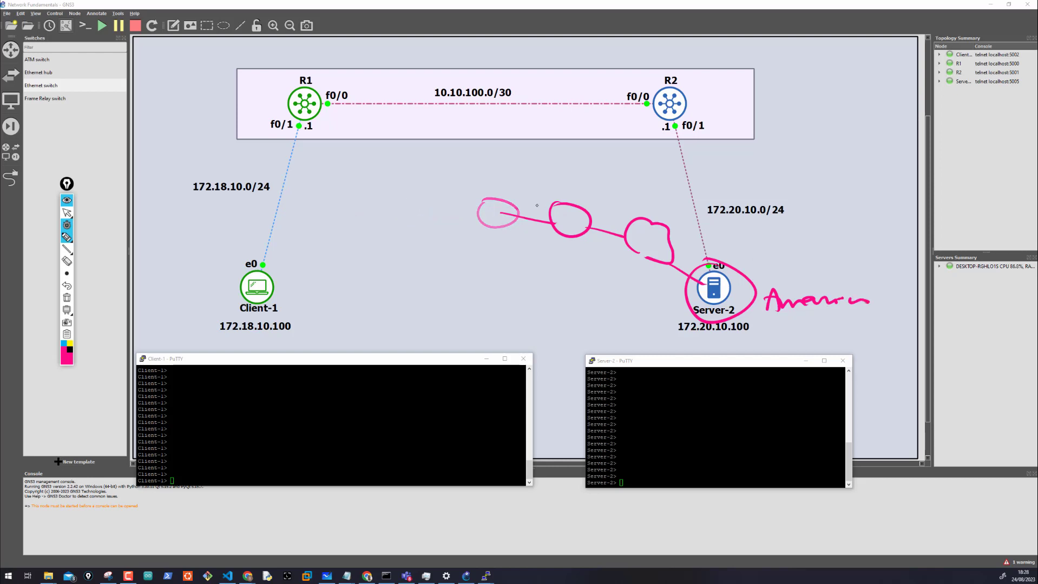
{"action": "mouse_move", "coordinate": [380, 269]}
{"action": "left_mouse_down"}
{"action": "mouse_move", "coordinate": [401, 277]}
{"action": "mouse_move", "coordinate": [468, 172]}
{"action": "mouse_move", "coordinate": [601, 200]}
{"action": "mouse_move", "coordinate": [579, 273]}
{"action": "mouse_move", "coordinate": [407, 262]}
{"action": "mouse_move", "coordinate": [453, 215]}
{"action": "mouse_move", "coordinate": [481, 219]}
{"action": "left_mouse_up"}
{"action": "mouse_move", "coordinate": [418, 233]}
{"action": "left_mouse_down"}
{"action": "mouse_move", "coordinate": [452, 222]}
{"action": "mouse_move", "coordinate": [547, 250]}
{"action": "mouse_move", "coordinate": [677, 265]}
{"action": "mouse_move", "coordinate": [705, 294]}
{"action": "left_mouse_up"}
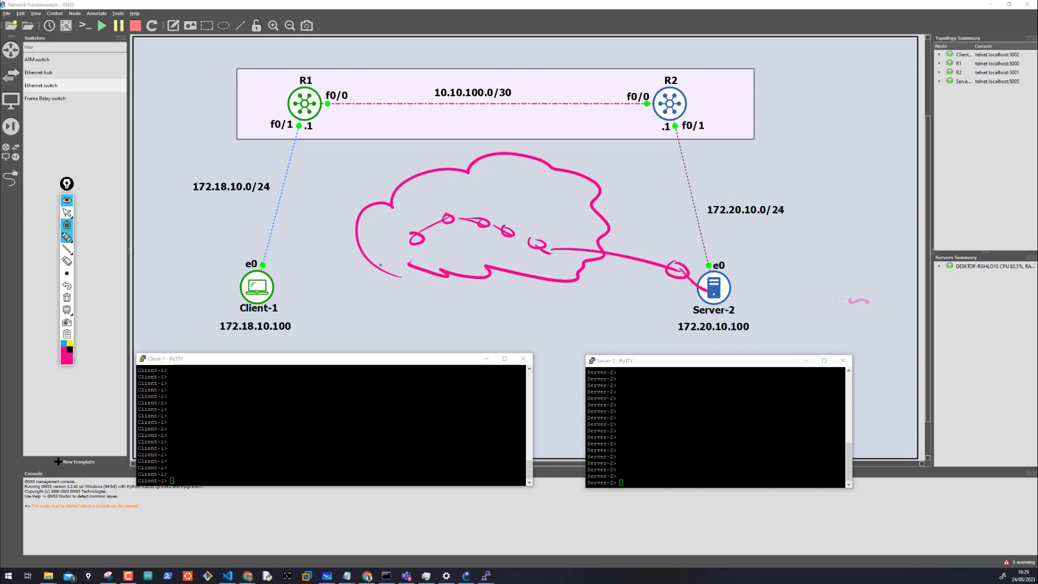
{"action": "left_click_drag", "start_coordinate": [378, 265], "coordinate": [273, 277]}
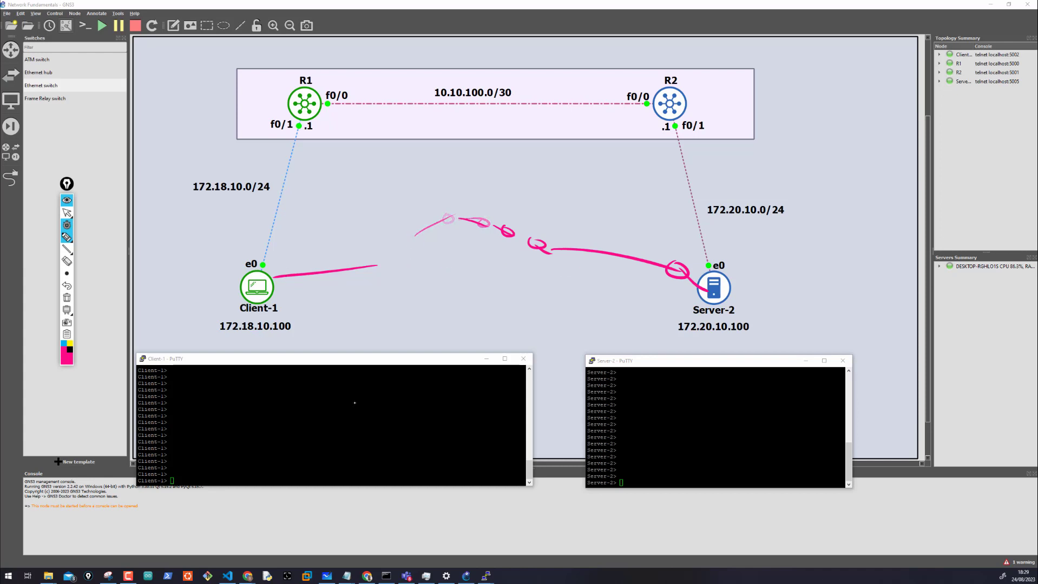
- Draw a double-headed arrow across the Client-1 and Server-2 terminal windows
{"action": "left_click_drag", "start_coordinate": [375, 415], "coordinate": [707, 441]}
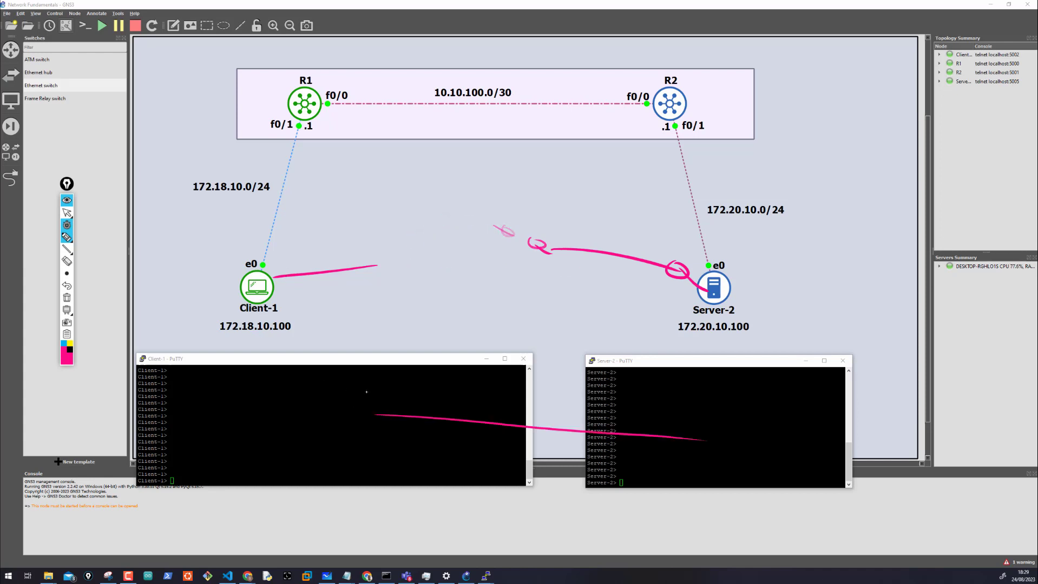
{"action": "mouse_move", "coordinate": [383, 406]}
{"action": "left_mouse_down"}
{"action": "mouse_move", "coordinate": [356, 417]}
{"action": "mouse_move", "coordinate": [386, 423]}
{"action": "left_mouse_up"}
{"action": "mouse_move", "coordinate": [693, 426]}
{"action": "left_mouse_down"}
{"action": "mouse_move", "coordinate": [711, 445]}
{"action": "mouse_move", "coordinate": [703, 453]}
{"action": "left_mouse_up"}
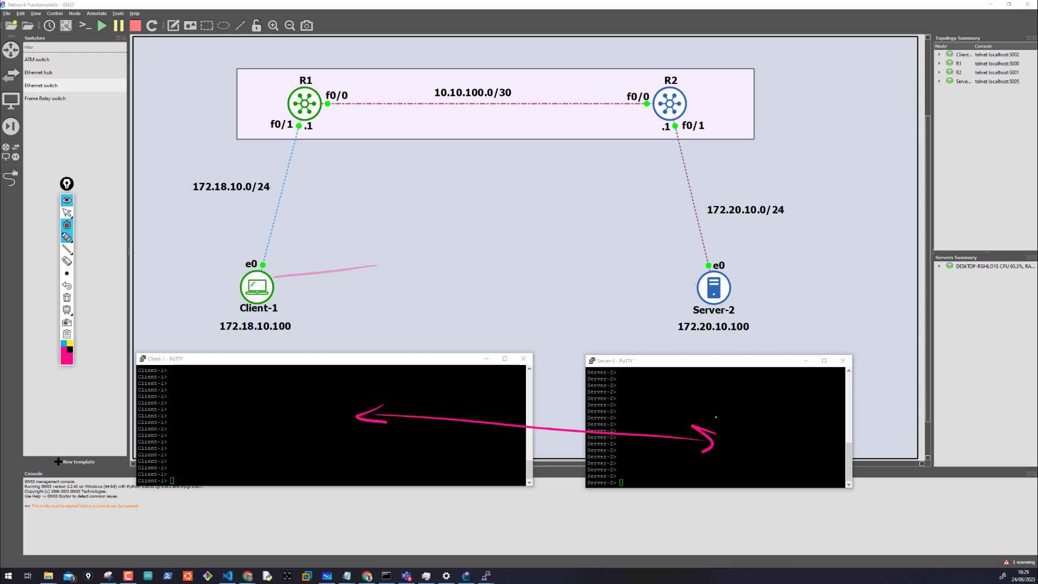
- Leave ink mode and ping 172.20.10.100 from Client-1, which returns Destination host unreachable
{"action": "key", "text": "ctrl+F1"}
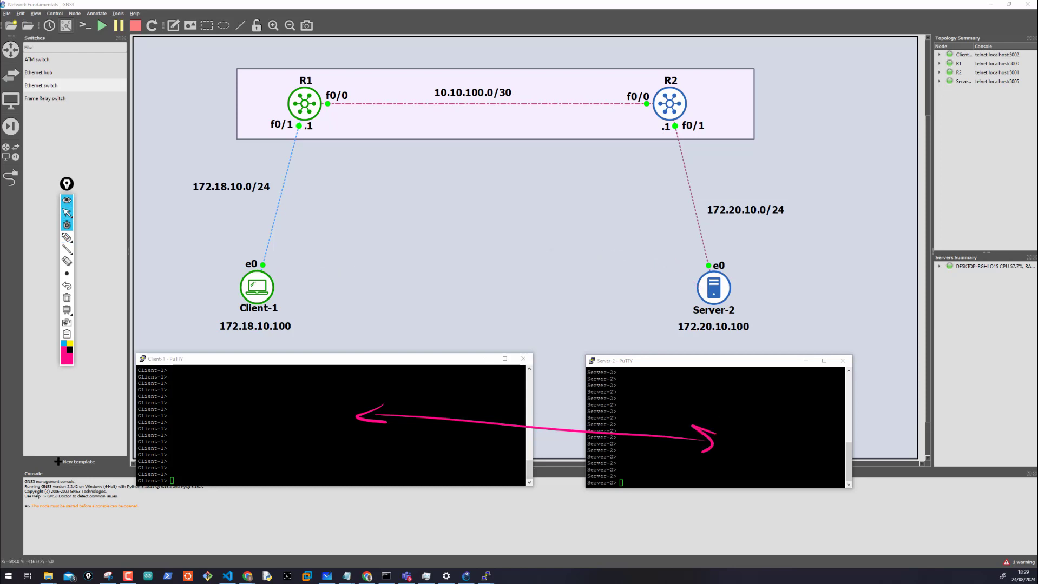
{"action": "left_click", "coordinate": [172, 481]}
{"action": "type", "text": "ping "}
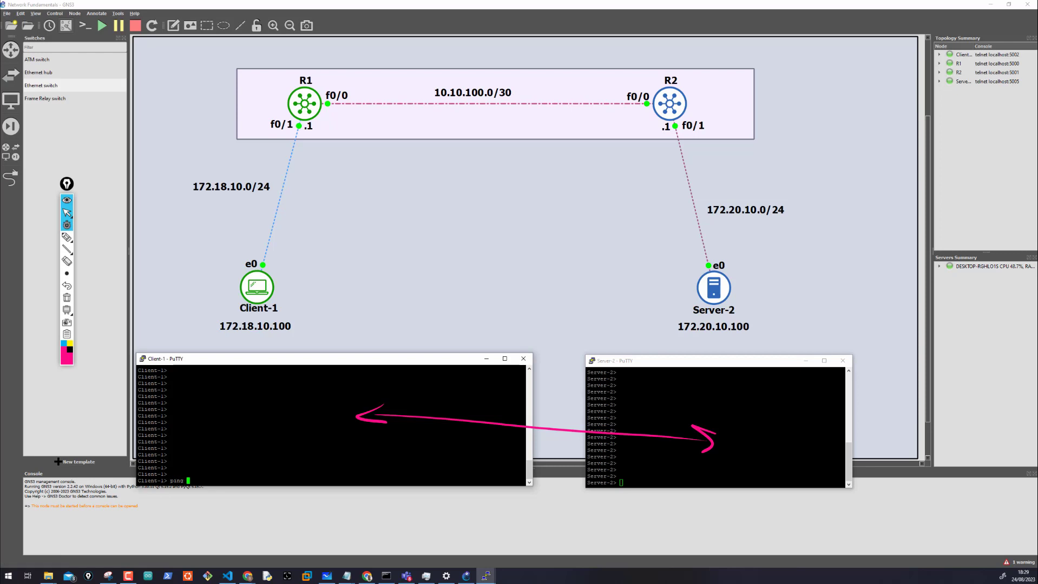
{"action": "type", "text": "172"}
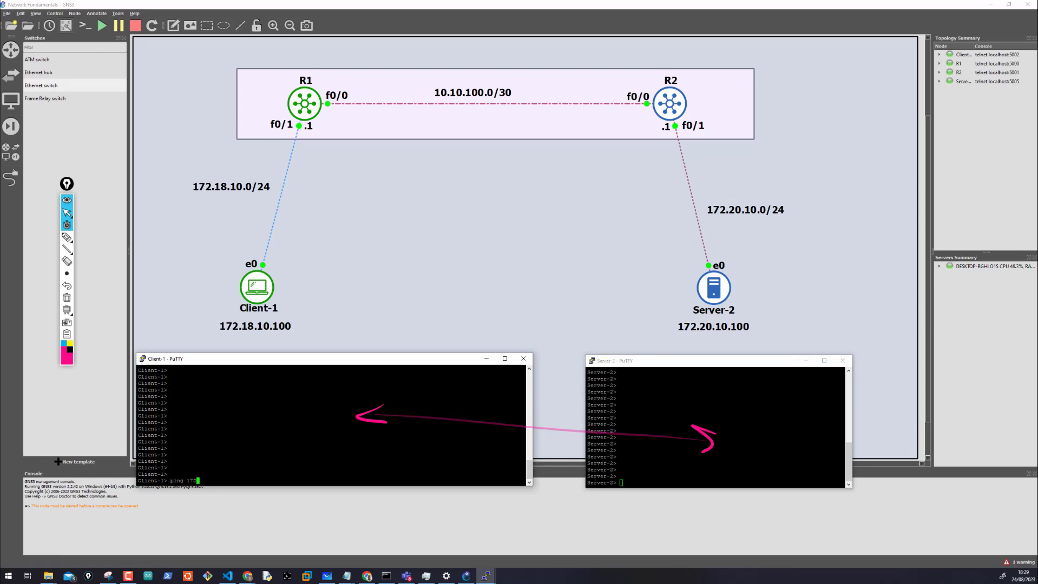
{"action": "type", "text": ".20.10.100"}
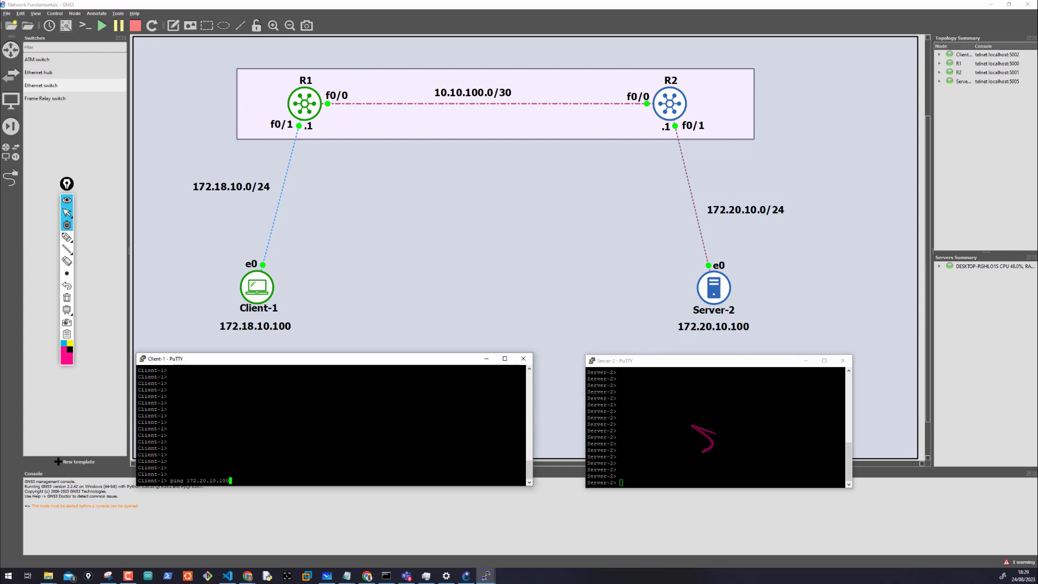
{"action": "key", "text": "Return"}
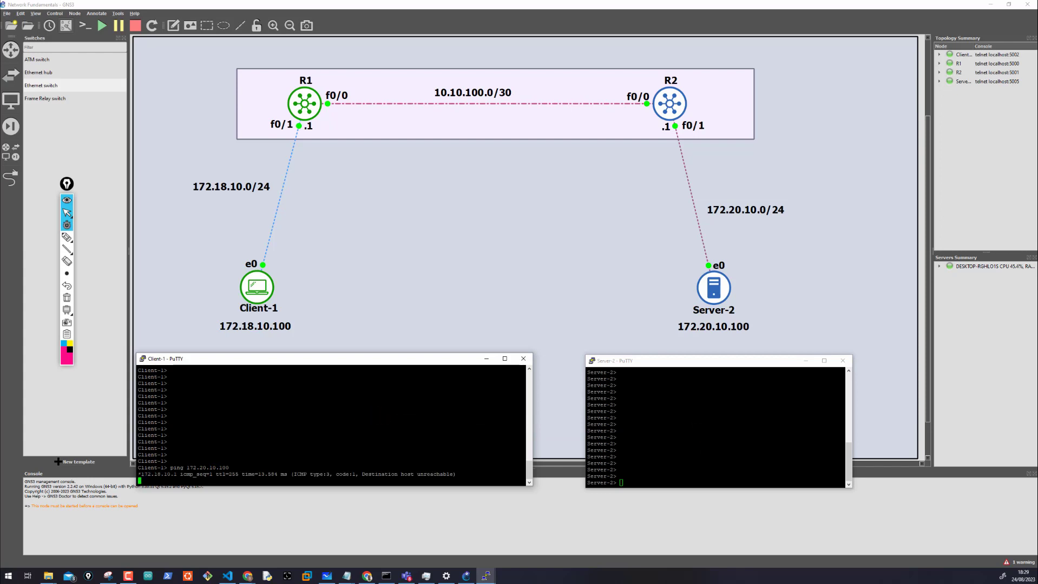
{"action": "left_click_drag", "start_coordinate": [138, 455], "coordinate": [448, 475]}
- Ping 172.18.10.100 from Server-2, widen its terminal, and add fresh prompts
{"action": "left_click", "coordinate": [714, 466]}
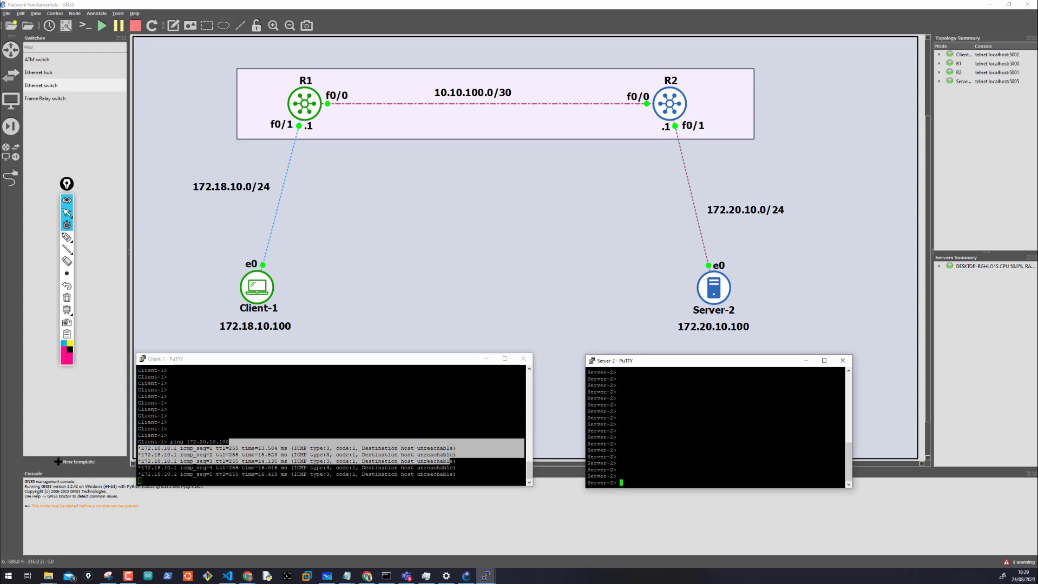
{"action": "type", "text": "ping "}
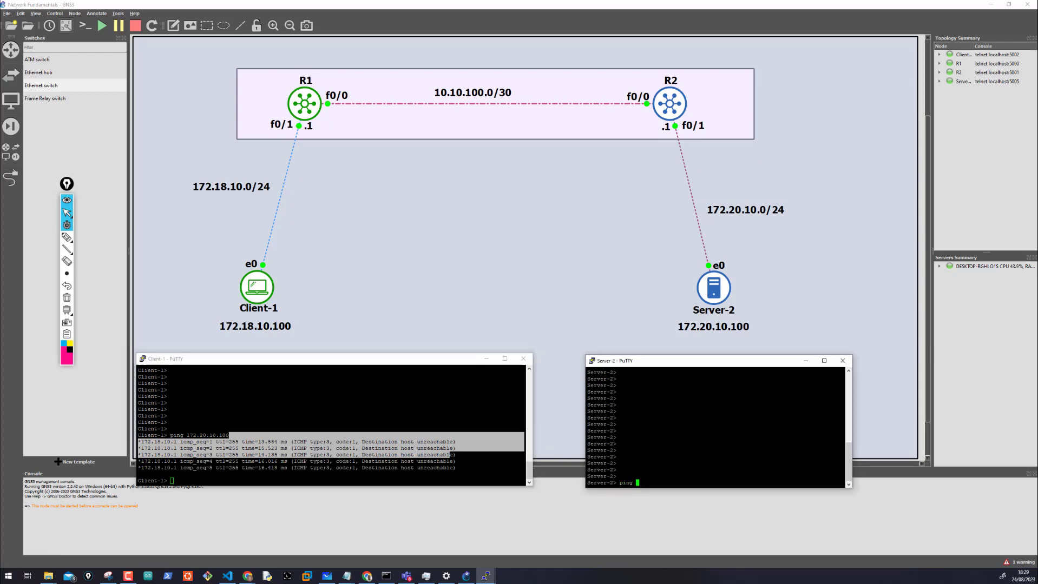
{"action": "type", "text": "172.18.10.100"}
{"action": "key", "text": "Return"}
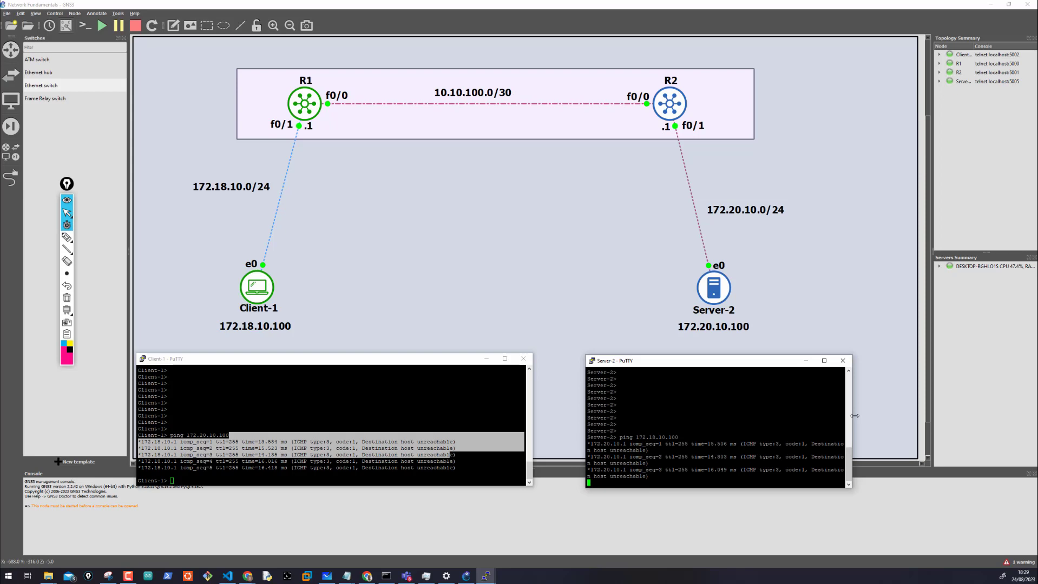
{"action": "left_click_drag", "start_coordinate": [854, 416], "coordinate": [1010, 415]}
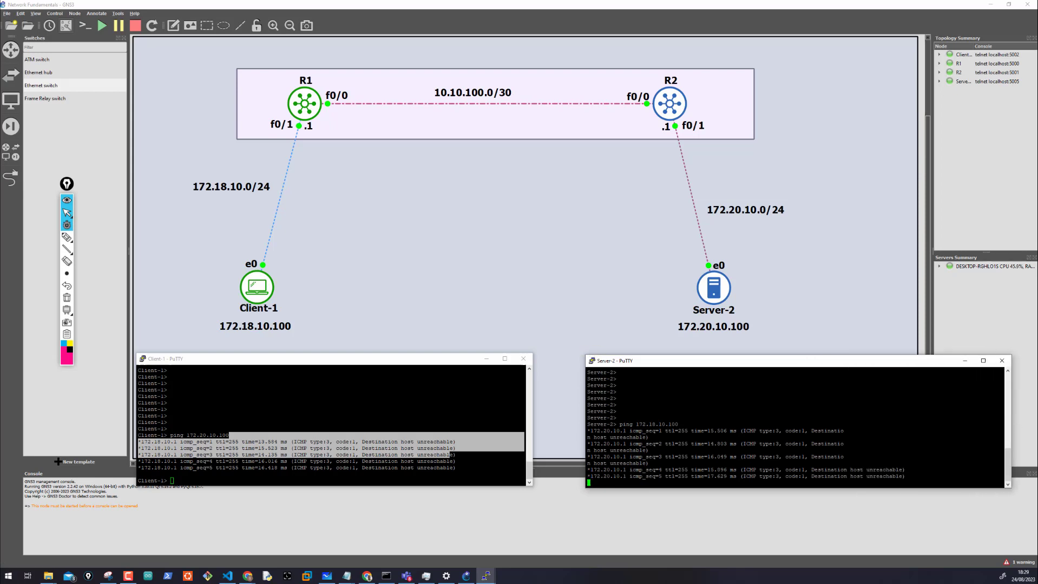
{"action": "key", "text": "Return"}
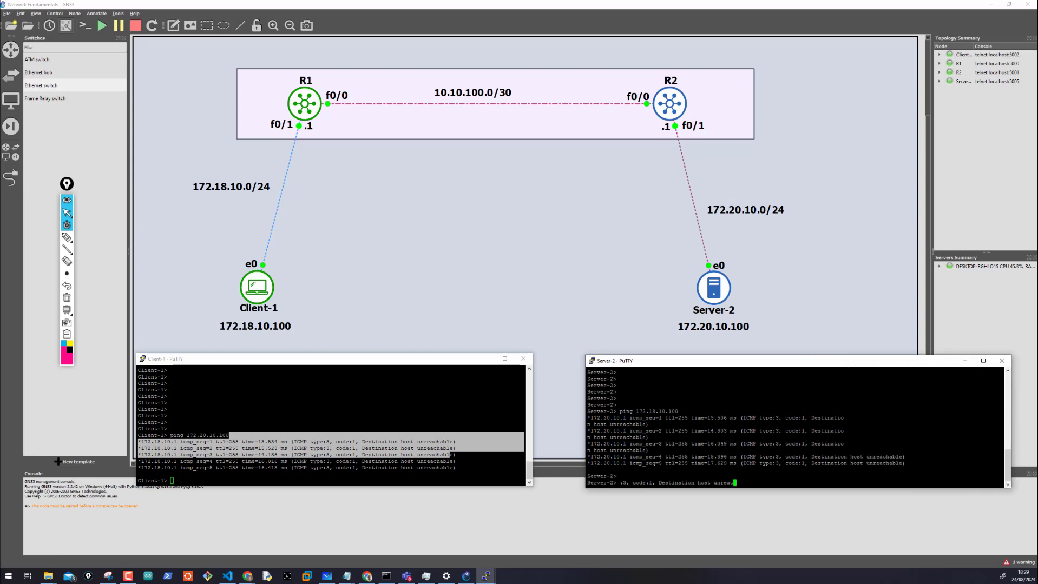
{"action": "type", "text": ":3, code:1, Destination host unreachabl"}
{"action": "key", "text": "Return"}
{"action": "key", "text": "Return"}
{"action": "key", "text": "Return"}
{"action": "key", "text": "Return"}
{"action": "key", "text": "Return"}
{"action": "key", "text": "Return"}
{"action": "key", "text": "Return"}
{"action": "key", "text": "Return"}
{"action": "key", "text": "Return"}
{"action": "key", "text": "Return"}
{"action": "key", "text": "Return"}
{"action": "key", "text": "Return"}
{"action": "key", "text": "Return"}
{"action": "key", "text": "Return"}
{"action": "key", "text": "Return"}
{"action": "key", "text": "Return"}
{"action": "key", "text": "Return"}
{"action": "key", "text": "Return"}
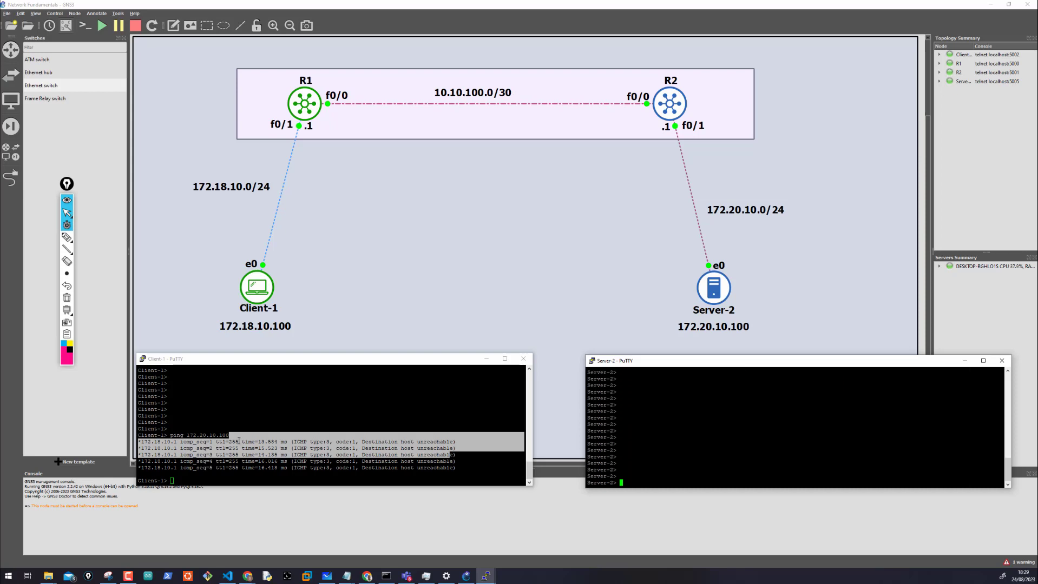
- Add fresh prompts on Client-1, then with the pen write L3 below R1 and circle its .1 address
{"action": "left_click", "coordinate": [172, 481]}
{"action": "key", "text": "Return"}
{"action": "key", "text": "Return"}
{"action": "key", "text": "Return"}
{"action": "key", "text": "Return"}
{"action": "key", "text": "Return"}
{"action": "key", "text": "Return"}
{"action": "key", "text": "Return"}
{"action": "key", "text": "Return"}
{"action": "key", "text": "Return"}
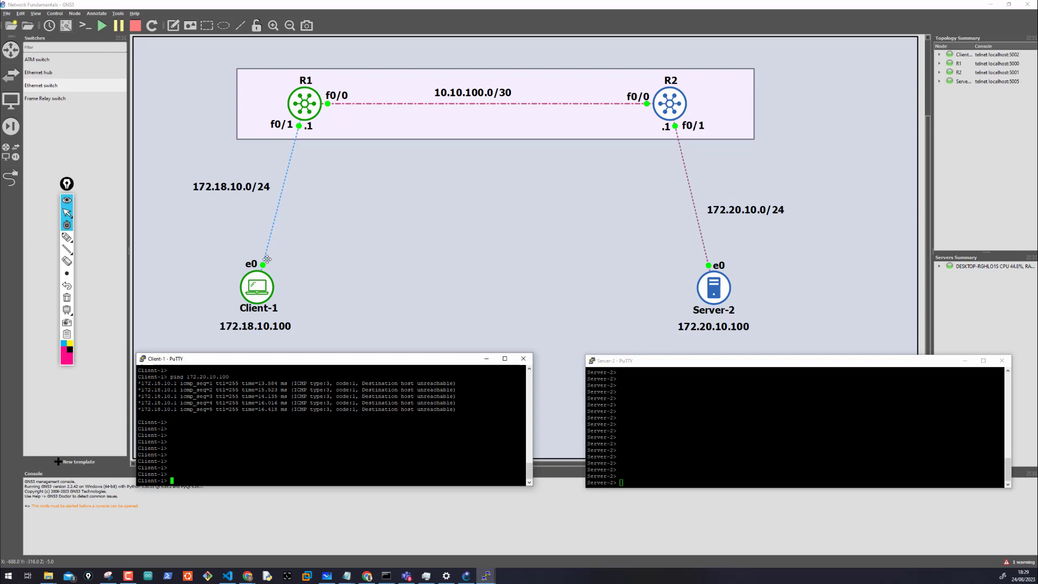
{"action": "left_click", "coordinate": [67, 238]}
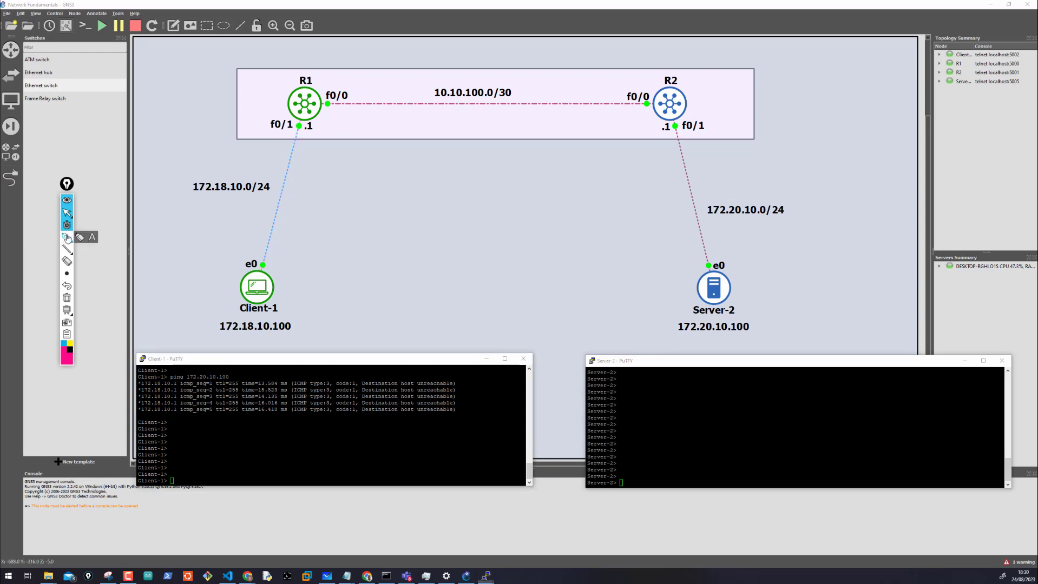
{"action": "left_click", "coordinate": [66, 238]}
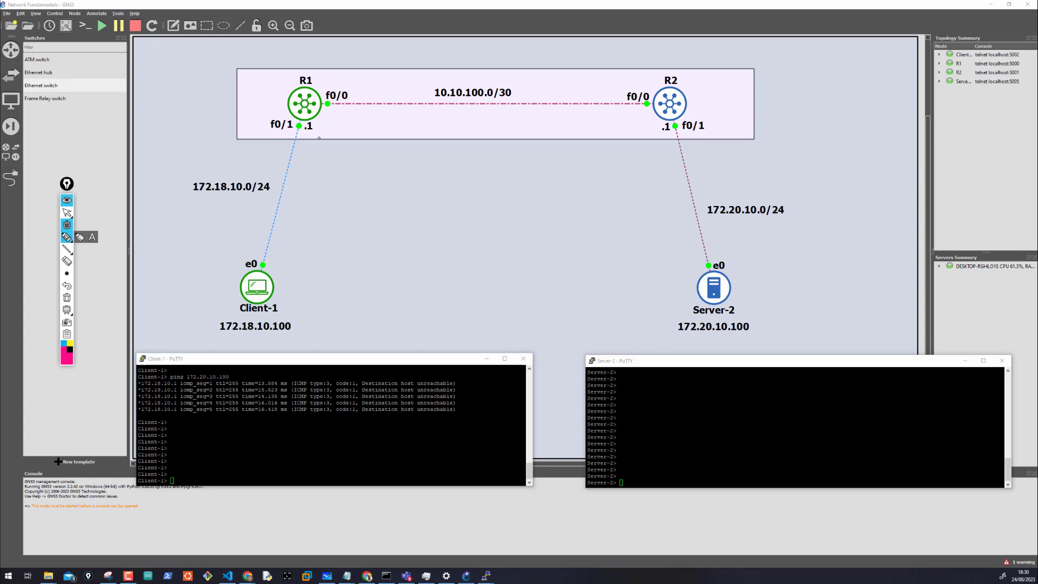
{"action": "mouse_move", "coordinate": [320, 147]}
{"action": "left_mouse_down"}
{"action": "mouse_move", "coordinate": [341, 166]}
{"action": "mouse_move", "coordinate": [308, 170]}
{"action": "mouse_move", "coordinate": [325, 139]}
{"action": "left_mouse_up"}
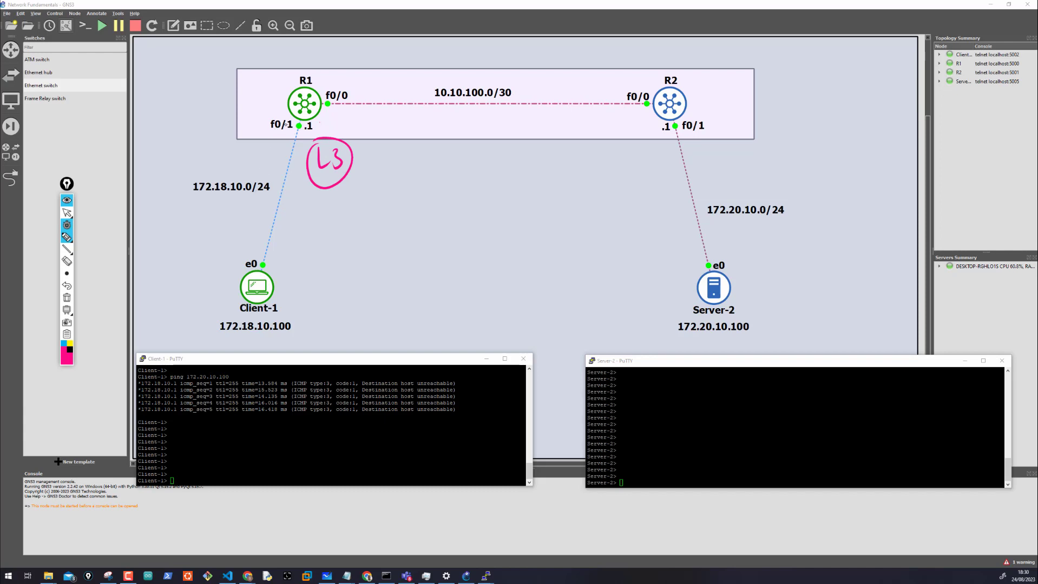
{"action": "left_click_drag", "start_coordinate": [319, 124], "coordinate": [318, 125]}
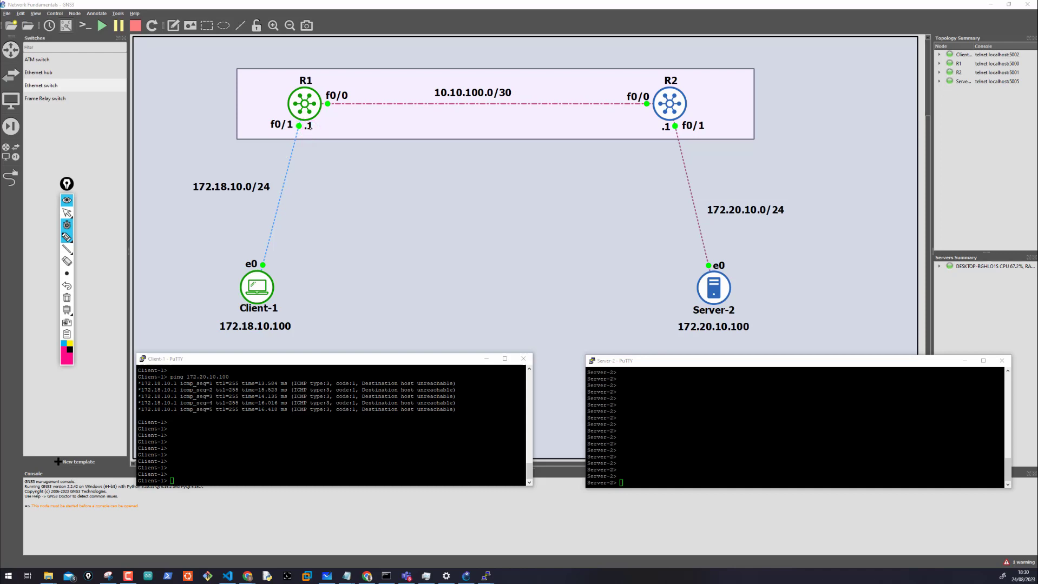
{"action": "left_click_drag", "start_coordinate": [317, 131], "coordinate": [299, 131]}
{"action": "left_click", "coordinate": [451, 125]}
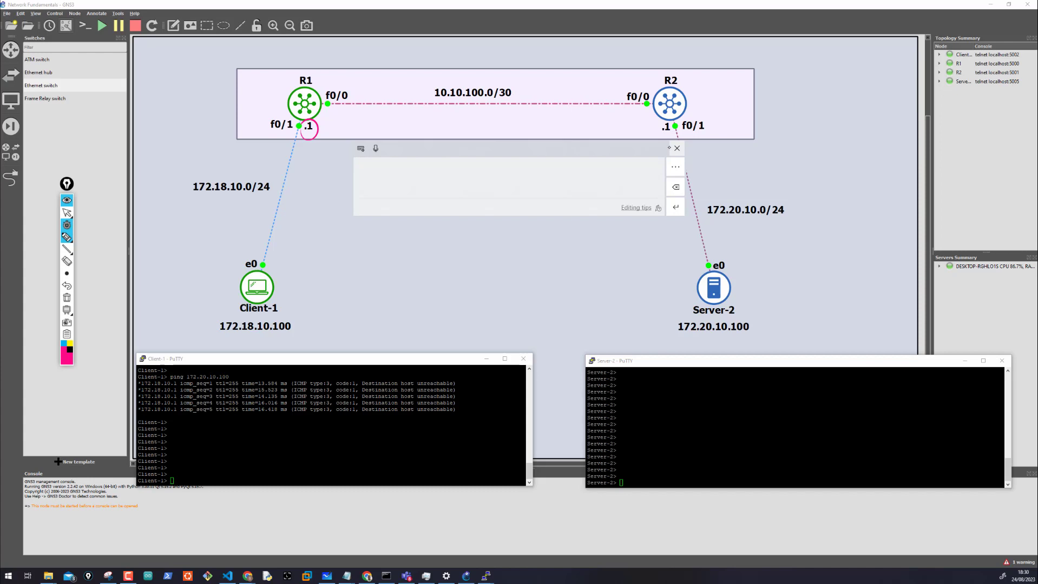
{"action": "left_click", "coordinate": [676, 148]}
- Draw arrows toward R1's and R2's f0/0 and from Client-1, then clear all annotations
{"action": "left_click_drag", "start_coordinate": [341, 177], "coordinate": [332, 118]}
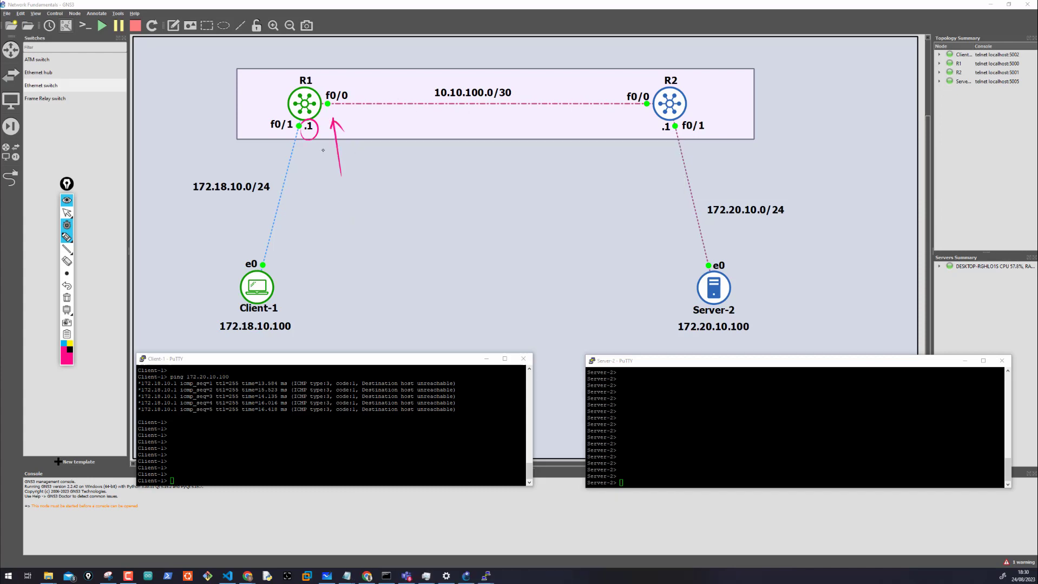
{"action": "mouse_move", "coordinate": [617, 171]}
{"action": "left_mouse_down"}
{"action": "mouse_move", "coordinate": [653, 120]}
{"action": "mouse_move", "coordinate": [649, 132]}
{"action": "left_mouse_up"}
{"action": "left_click_drag", "start_coordinate": [274, 292], "coordinate": [650, 110]}
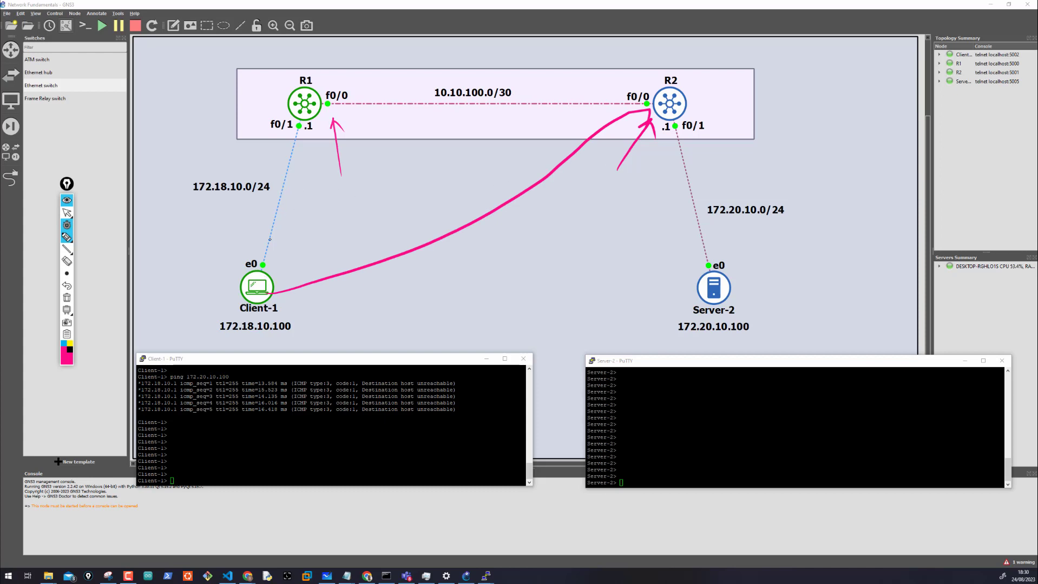
{"action": "mouse_move", "coordinate": [267, 271]}
{"action": "left_mouse_down"}
{"action": "mouse_move", "coordinate": [287, 131]}
{"action": "mouse_move", "coordinate": [297, 156]}
{"action": "left_mouse_up"}
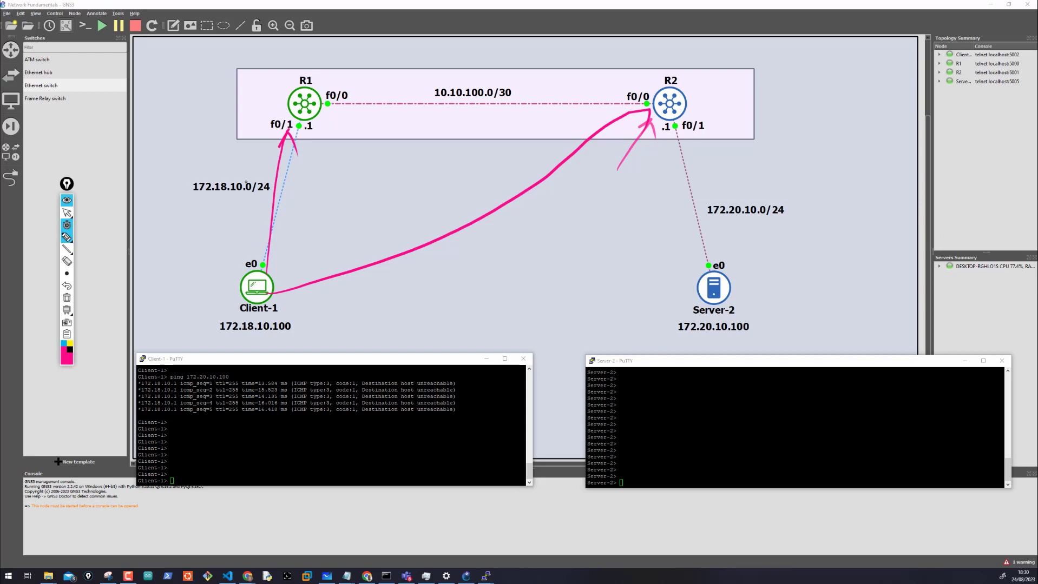
{"action": "left_click", "coordinate": [67, 297]}
{"action": "left_click", "coordinate": [70, 241]}
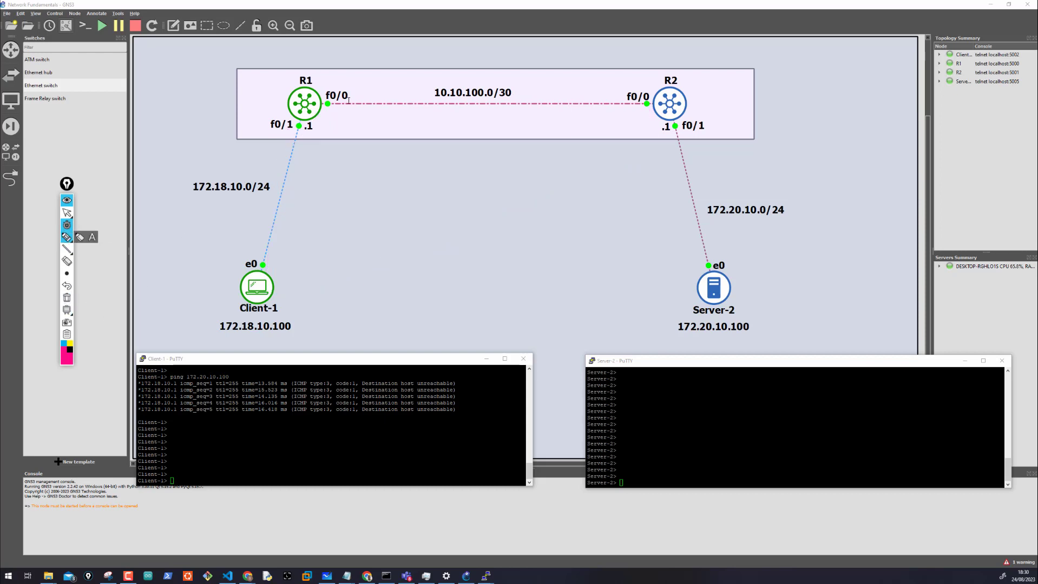
- Circle 172.20.10.0/24 and R2's .1 address, with arrows from R1 into R2's f0/0
{"action": "left_click_drag", "start_coordinate": [728, 187], "coordinate": [682, 204]}
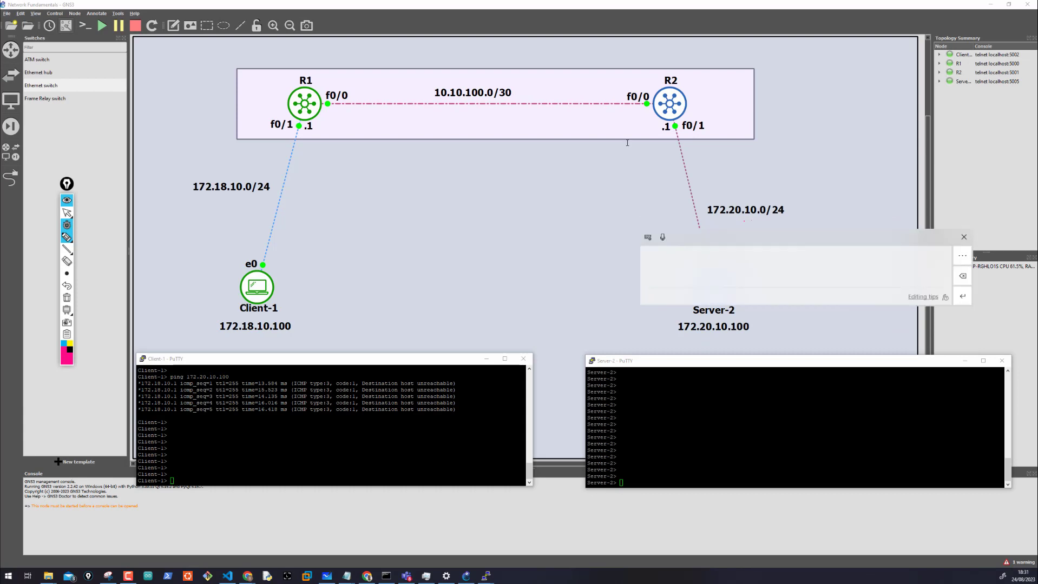
{"action": "mouse_move", "coordinate": [617, 151]}
{"action": "left_mouse_down"}
{"action": "mouse_move", "coordinate": [667, 159]}
{"action": "mouse_move", "coordinate": [632, 120]}
{"action": "left_mouse_up"}
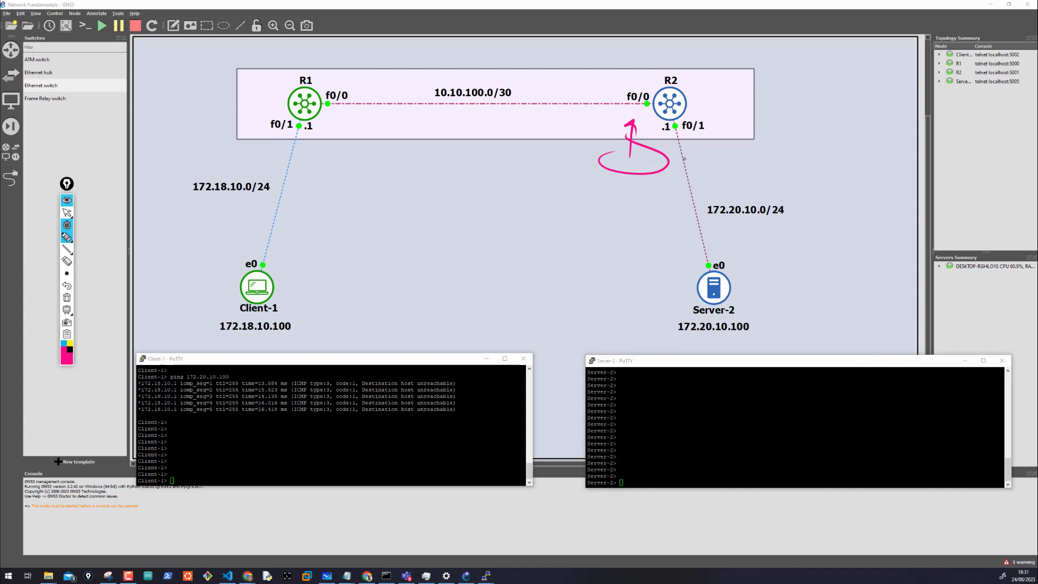
{"action": "mouse_move", "coordinate": [684, 128]}
{"action": "left_mouse_down"}
{"action": "mouse_move", "coordinate": [705, 214]}
{"action": "mouse_move", "coordinate": [712, 222]}
{"action": "mouse_move", "coordinate": [720, 209]}
{"action": "left_mouse_up"}
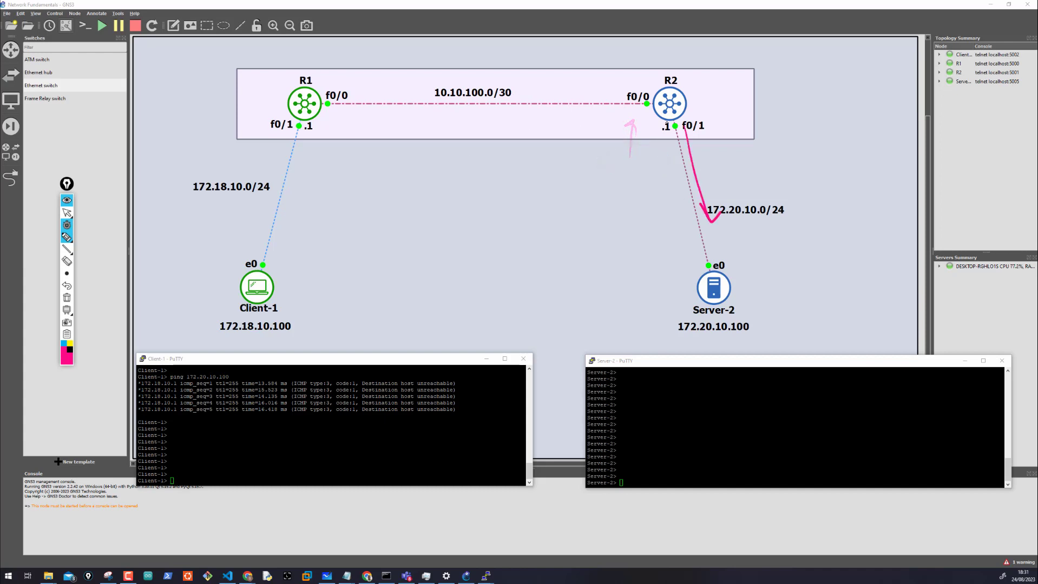
{"action": "mouse_move", "coordinate": [659, 138]}
{"action": "left_mouse_down"}
{"action": "mouse_move", "coordinate": [687, 127]}
{"action": "mouse_move", "coordinate": [657, 124]}
{"action": "left_mouse_up"}
{"action": "left_click_drag", "start_coordinate": [667, 119], "coordinate": [676, 90]}
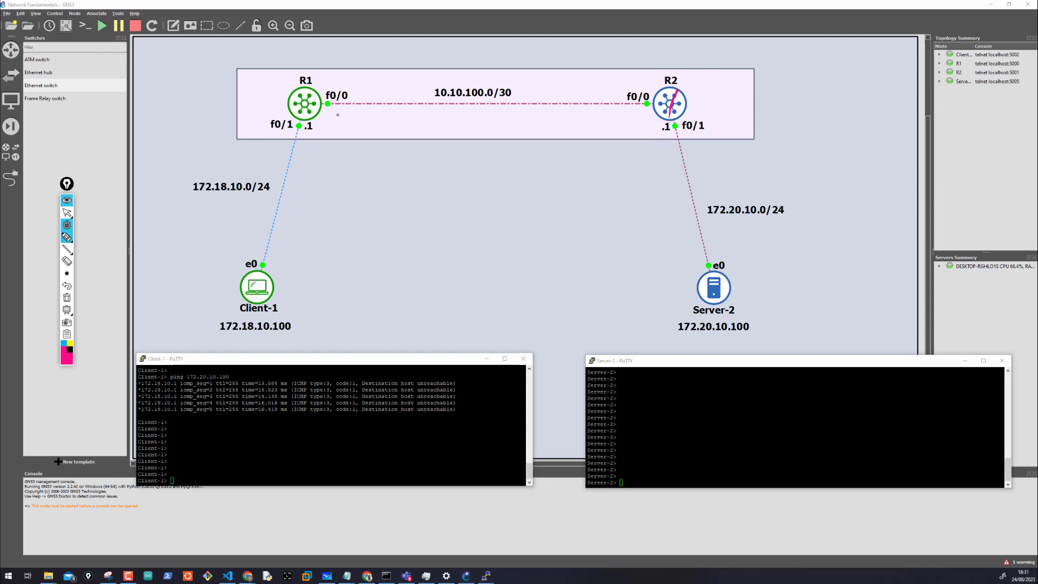
{"action": "mouse_move", "coordinate": [331, 124]}
{"action": "left_mouse_down"}
{"action": "mouse_move", "coordinate": [567, 135]}
{"action": "mouse_move", "coordinate": [651, 114]}
{"action": "left_mouse_up"}
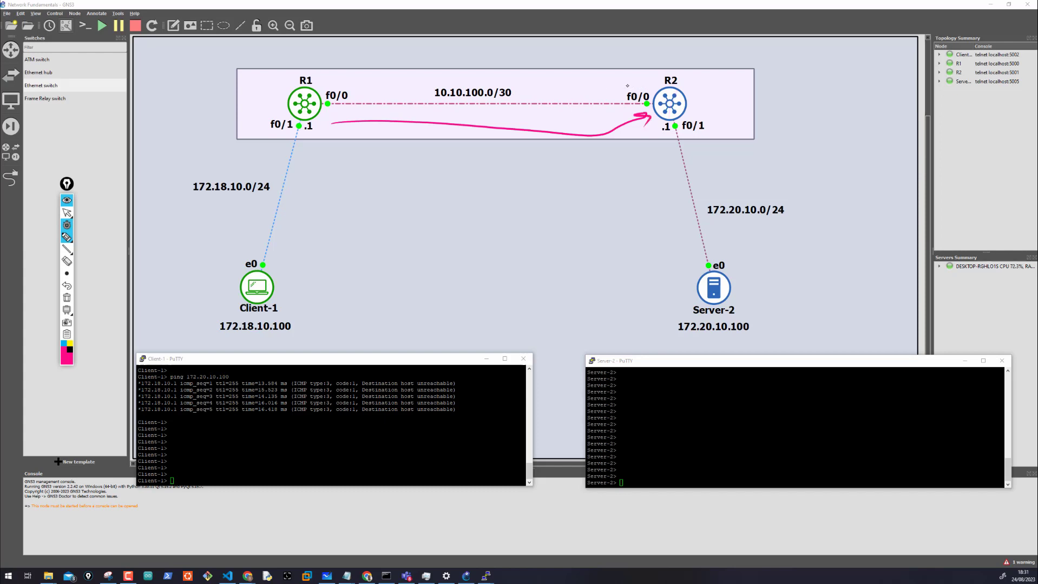
{"action": "left_click", "coordinate": [653, 120]}
- Circle Server-2's 172.20.10.100, draw arrows from Client-1 toward it, then stop annotating
{"action": "mouse_move", "coordinate": [691, 245]}
{"action": "left_mouse_down"}
{"action": "mouse_move", "coordinate": [673, 175]}
{"action": "mouse_move", "coordinate": [680, 194]}
{"action": "left_mouse_up"}
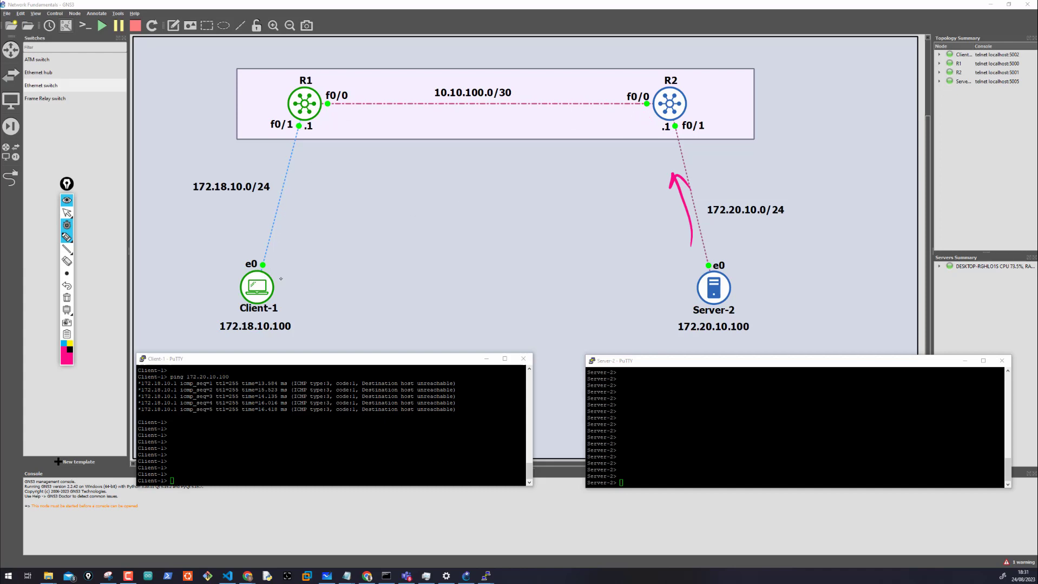
{"action": "mouse_move", "coordinate": [279, 277]}
{"action": "left_mouse_down"}
{"action": "mouse_move", "coordinate": [342, 271]}
{"action": "mouse_move", "coordinate": [333, 285]}
{"action": "left_mouse_up"}
{"action": "mouse_move", "coordinate": [676, 323]}
{"action": "left_mouse_down"}
{"action": "mouse_move", "coordinate": [757, 347]}
{"action": "mouse_move", "coordinate": [696, 314]}
{"action": "left_mouse_up"}
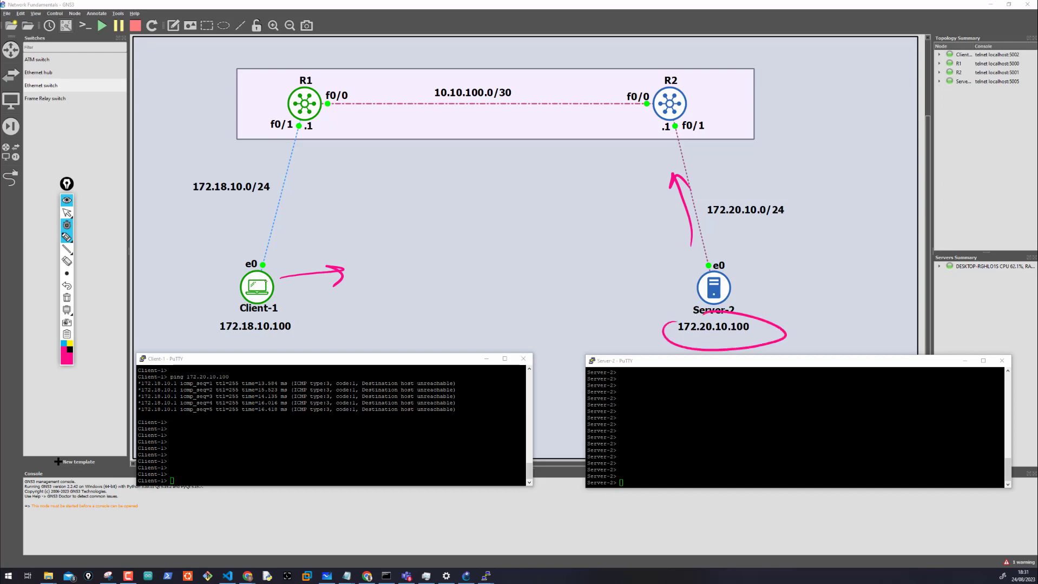
{"action": "mouse_move", "coordinate": [621, 158]}
{"action": "left_mouse_down"}
{"action": "mouse_move", "coordinate": [631, 111]}
{"action": "mouse_move", "coordinate": [642, 134]}
{"action": "left_mouse_up"}
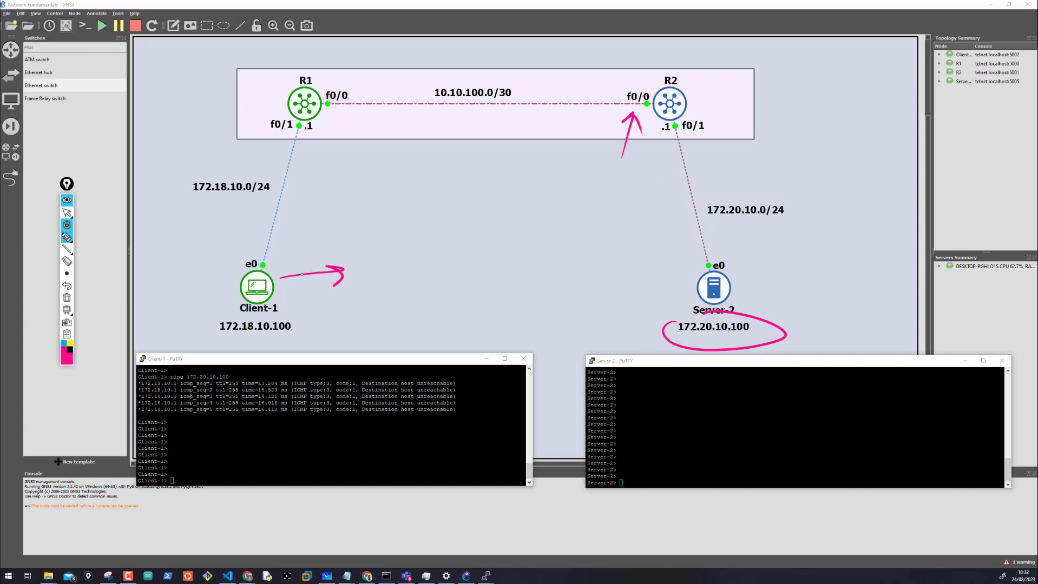
{"action": "mouse_move", "coordinate": [271, 287]}
{"action": "left_mouse_down"}
{"action": "mouse_move", "coordinate": [309, 199]}
{"action": "mouse_move", "coordinate": [453, 179]}
{"action": "mouse_move", "coordinate": [498, 186]}
{"action": "mouse_move", "coordinate": [486, 179]}
{"action": "mouse_move", "coordinate": [488, 203]}
{"action": "left_mouse_up"}
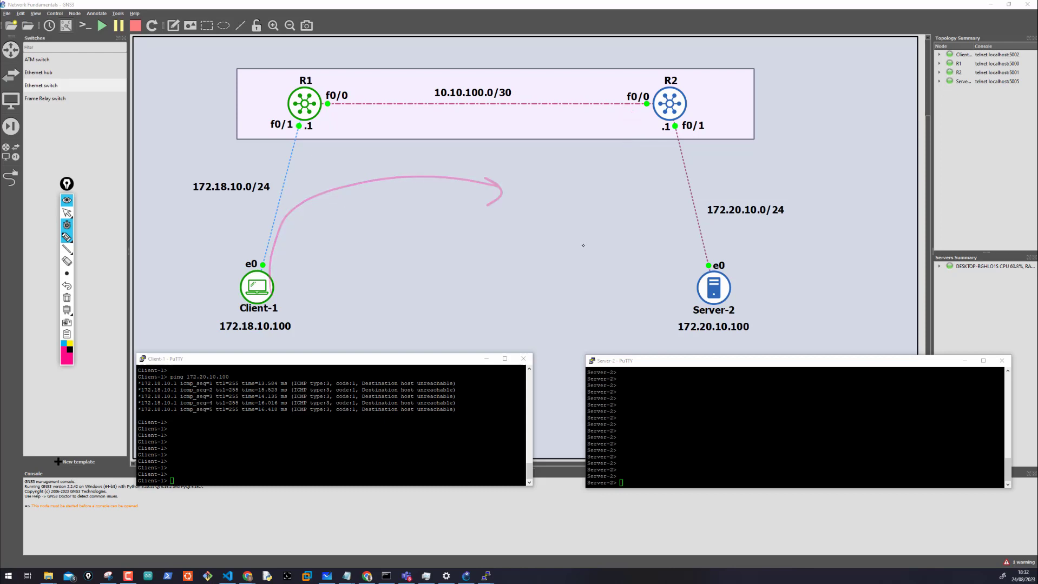
{"action": "key", "text": "Escape"}
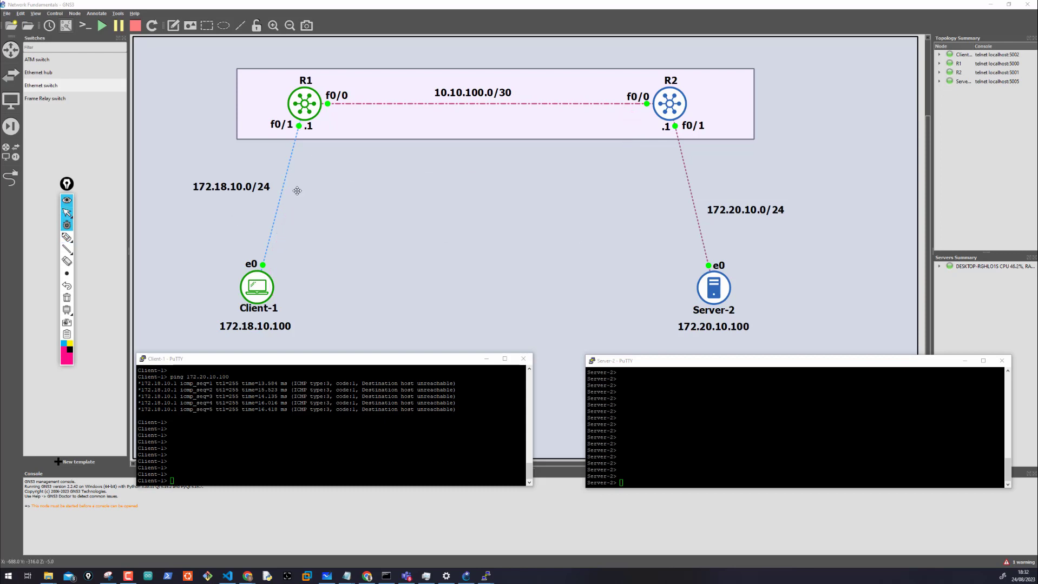
{"action": "mouse_move", "coordinate": [69, 224]}
- Bring R1's console forward and run show ip int brief, highlighting FastEthernet0/0
{"action": "key", "text": "alt+Tab"}
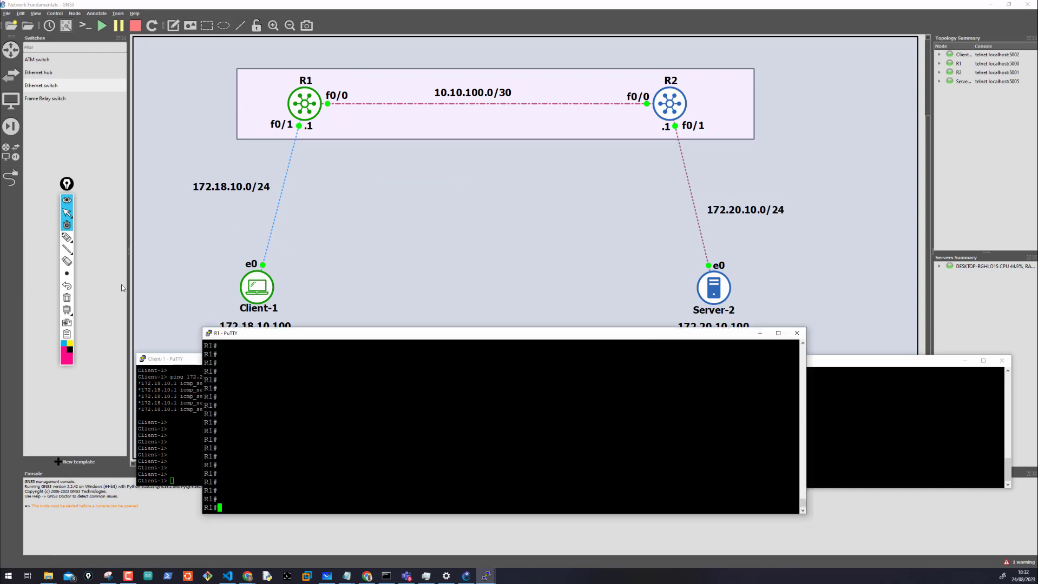
{"action": "mouse_move", "coordinate": [325, 333]}
{"action": "left_mouse_down"}
{"action": "mouse_move", "coordinate": [504, 243]}
{"action": "mouse_move", "coordinate": [541, 196]}
{"action": "left_mouse_up"}
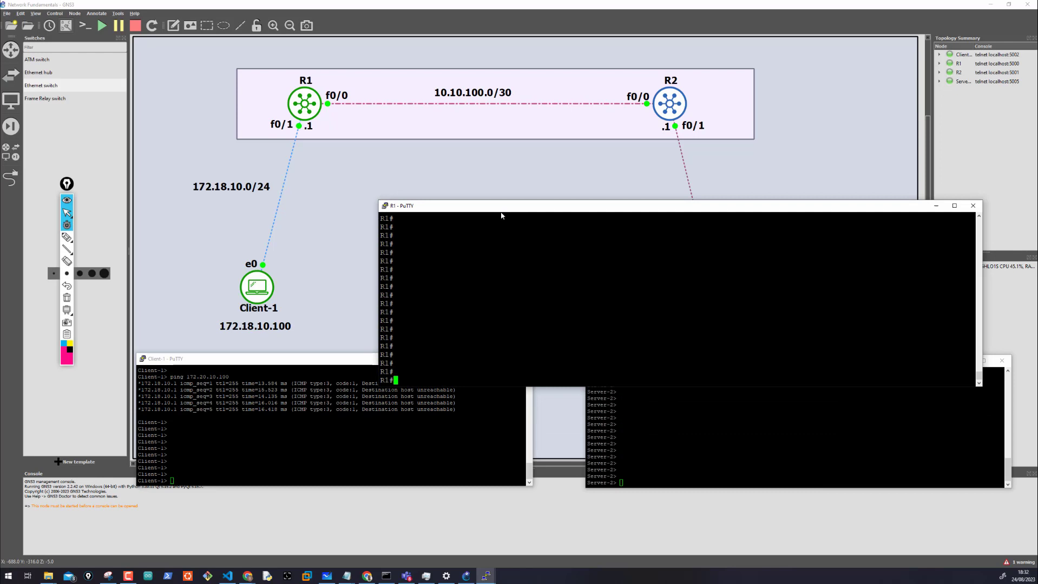
{"action": "type", "text": "sho w"}
{"action": "key", "text": "BackSpace"}
{"action": "key", "text": "BackSpace"}
{"action": "type", "text": "w ip int brie"}
{"action": "key", "text": "Tab"}
{"action": "key", "text": "Return"}
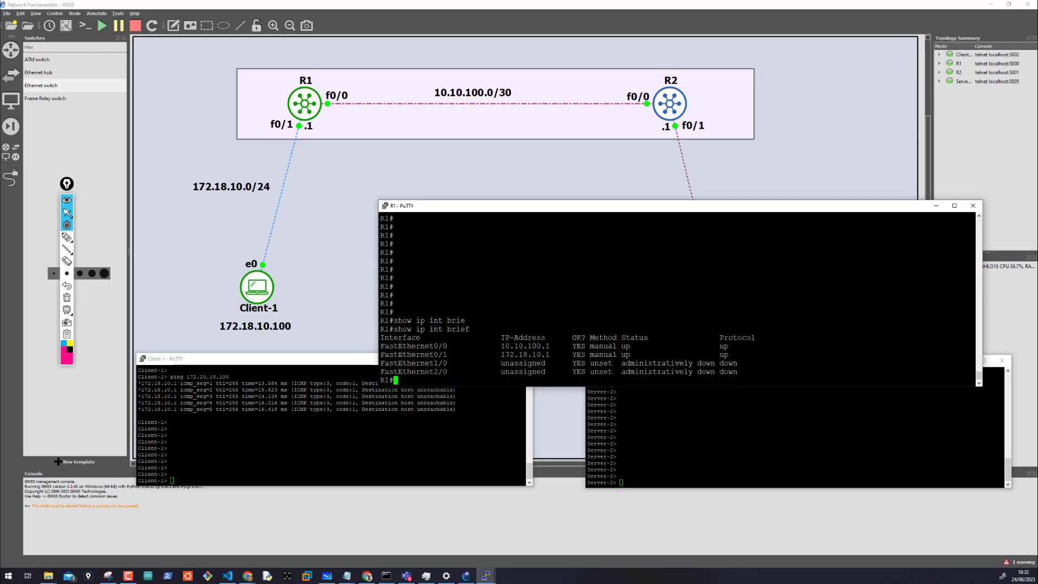
{"action": "mouse_move", "coordinate": [451, 347]}
{"action": "left_mouse_down"}
{"action": "mouse_move", "coordinate": [429, 346]}
{"action": "mouse_move", "coordinate": [434, 355]}
{"action": "left_mouse_up"}
- Run show ip route on R1 and highlight its directly connected routes
{"action": "type", "text": "show ip route"}
{"action": "key", "text": "Return"}
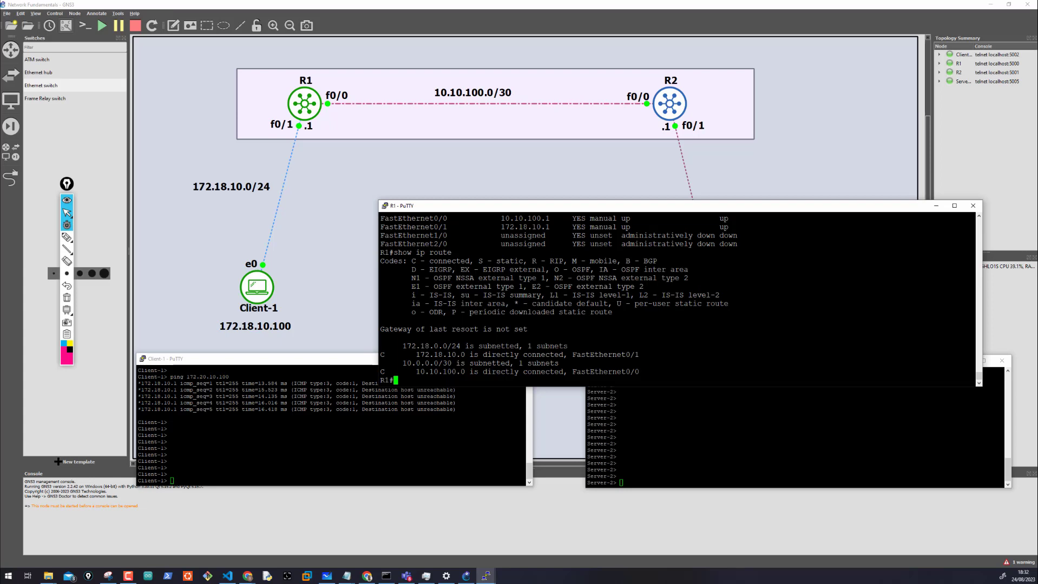
{"action": "left_click_drag", "start_coordinate": [398, 346], "coordinate": [565, 346]}
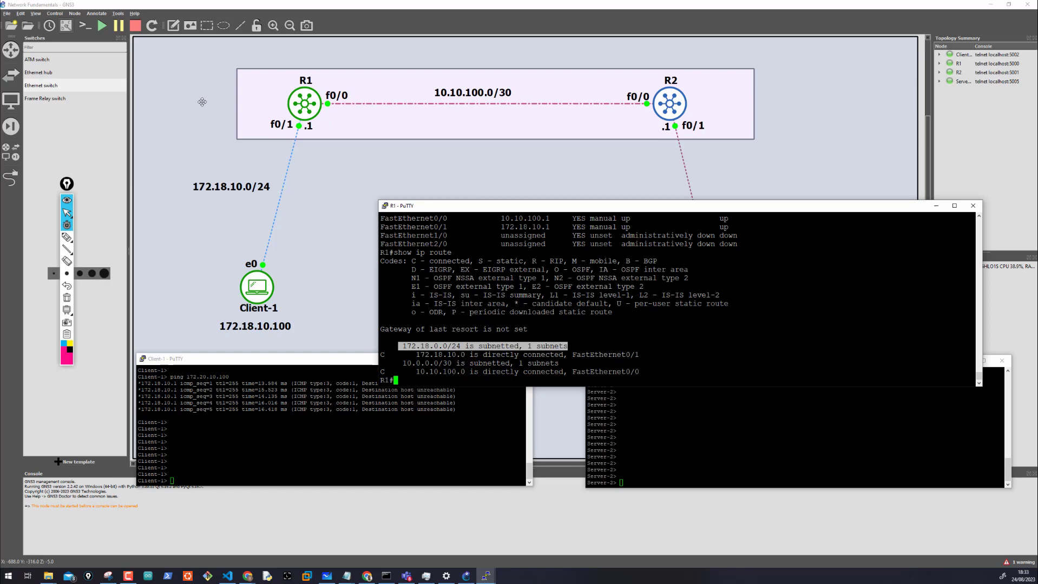
- Draw an ink arrow pointing at R1's f0/1 label
{"action": "left_click", "coordinate": [254, 161]}
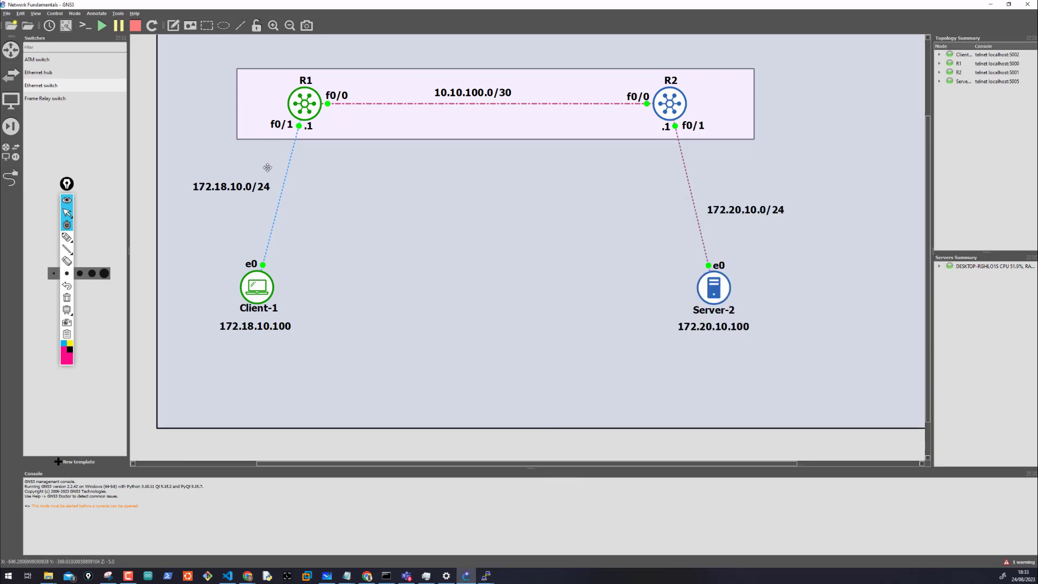
{"action": "key", "text": "ctrl"}
{"action": "left_click", "coordinate": [66, 237]}
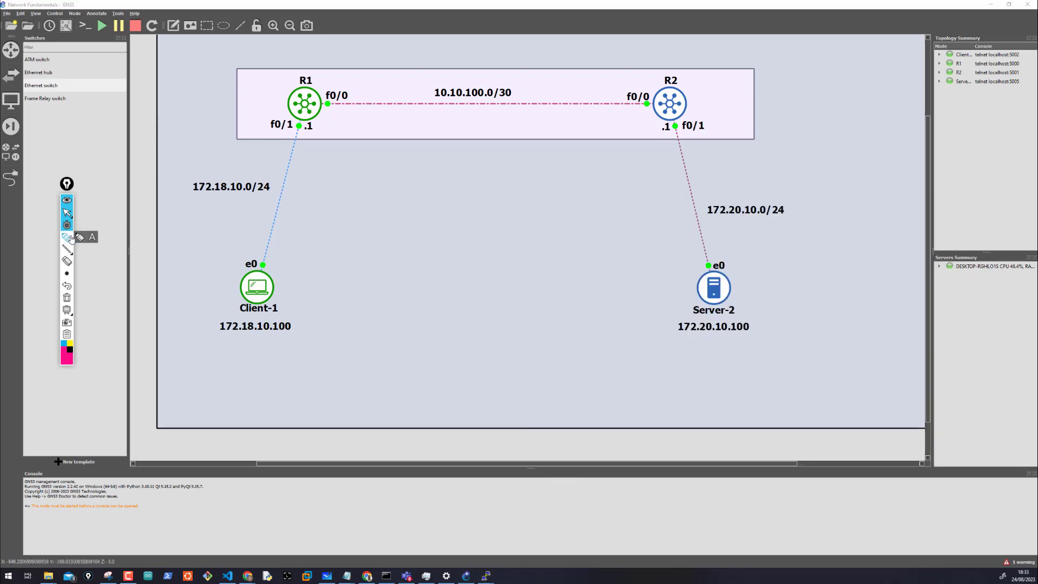
{"action": "left_click_drag", "start_coordinate": [255, 161], "coordinate": [285, 128]}
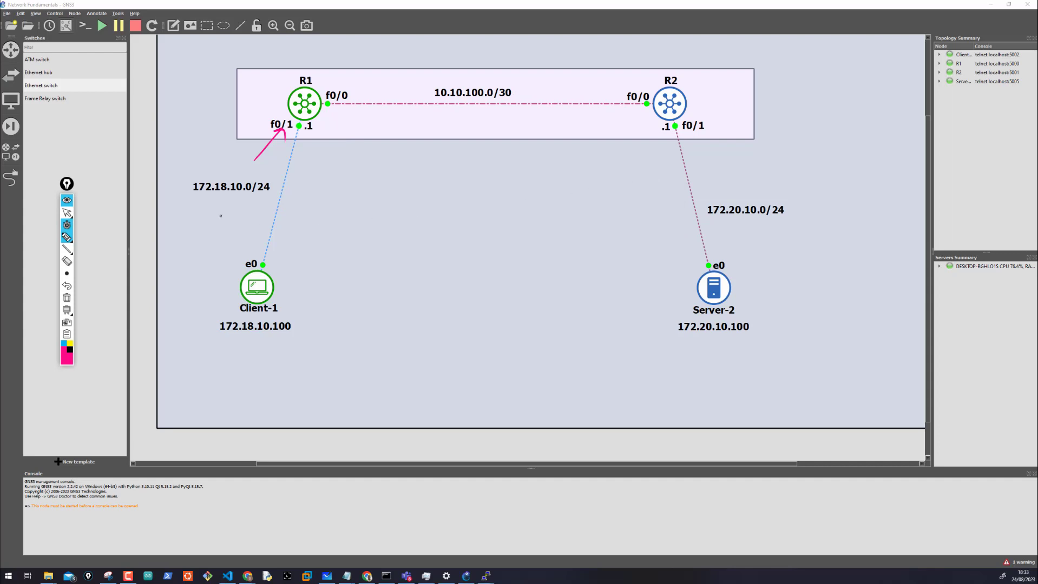
{"action": "key", "text": "ctrl+shift+1"}
- From R1, ping 10.10.100.2 successfully and 172.20.10.100 unsuccessfully, then view the full topology
{"action": "key", "text": "alt+Tab"}
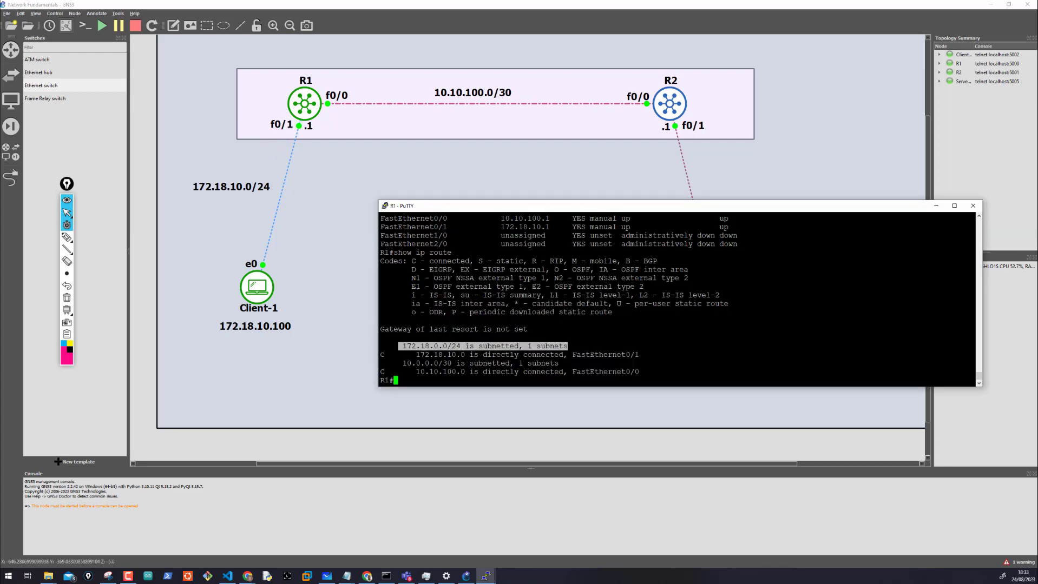
{"action": "left_click", "coordinate": [688, 388]}
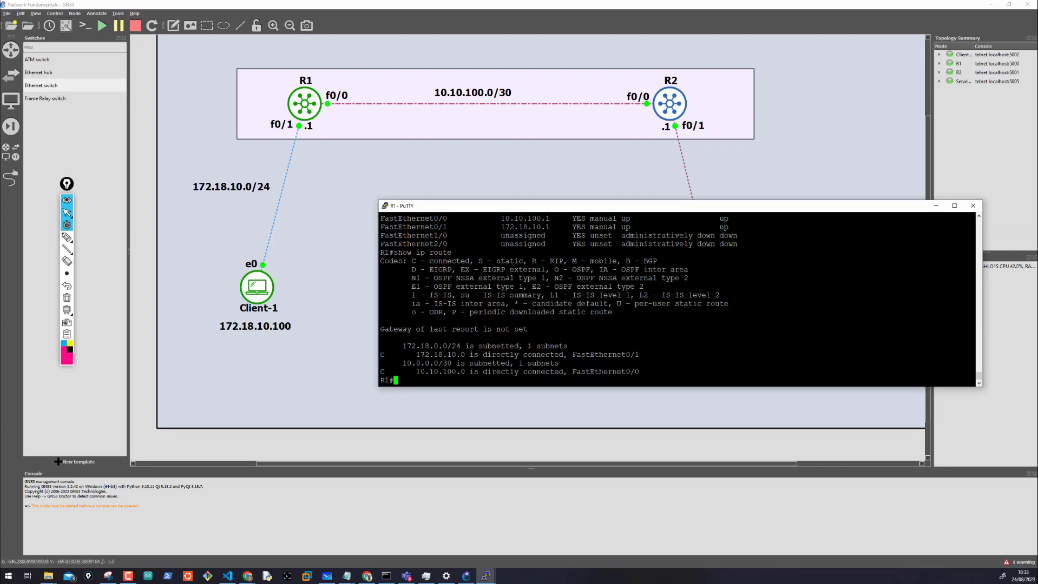
{"action": "type", "text": "ping "}
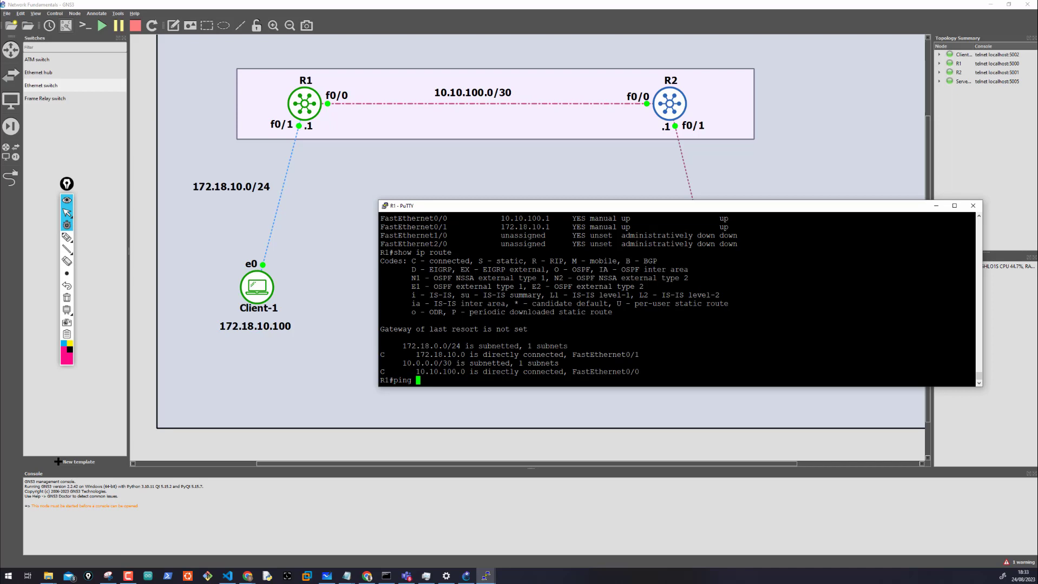
{"action": "type", "text": "10.10.100.2"}
{"action": "key", "text": "Return"}
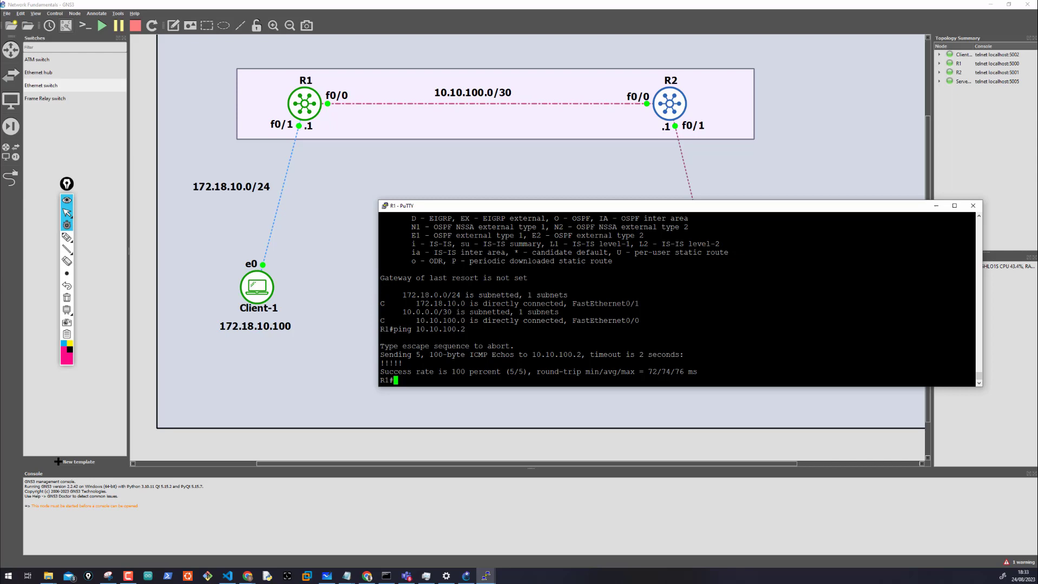
{"action": "type", "text": "ping 172.20.10.100"}
{"action": "key", "text": "Return"}
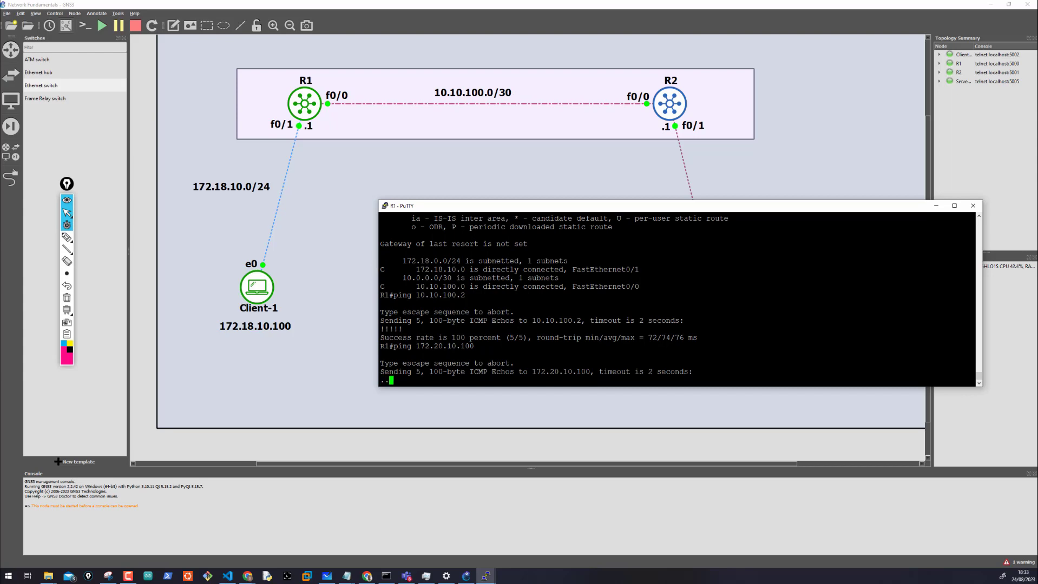
{"action": "left_click", "coordinate": [66, 213]}
{"action": "mouse_move", "coordinate": [276, 370]}
{"action": "left_mouse_down"}
{"action": "mouse_move", "coordinate": [255, 389]}
{"action": "mouse_move", "coordinate": [253, 374]}
{"action": "left_mouse_up"}
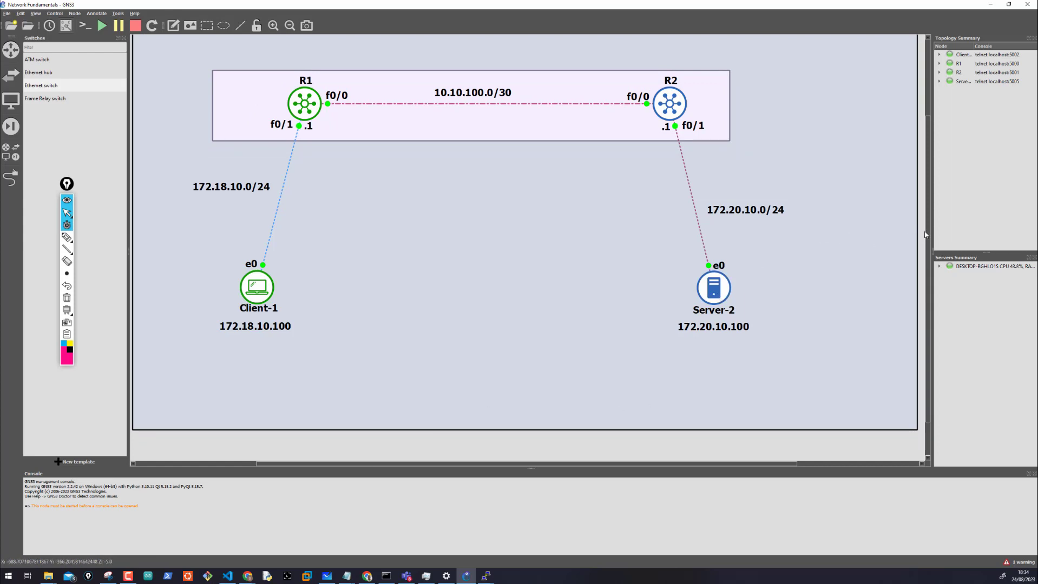
- Draw an arrow at R2 and circle Server-2's address 172.20.10.100
{"action": "left_click_drag", "start_coordinate": [927, 234], "coordinate": [930, 181]}
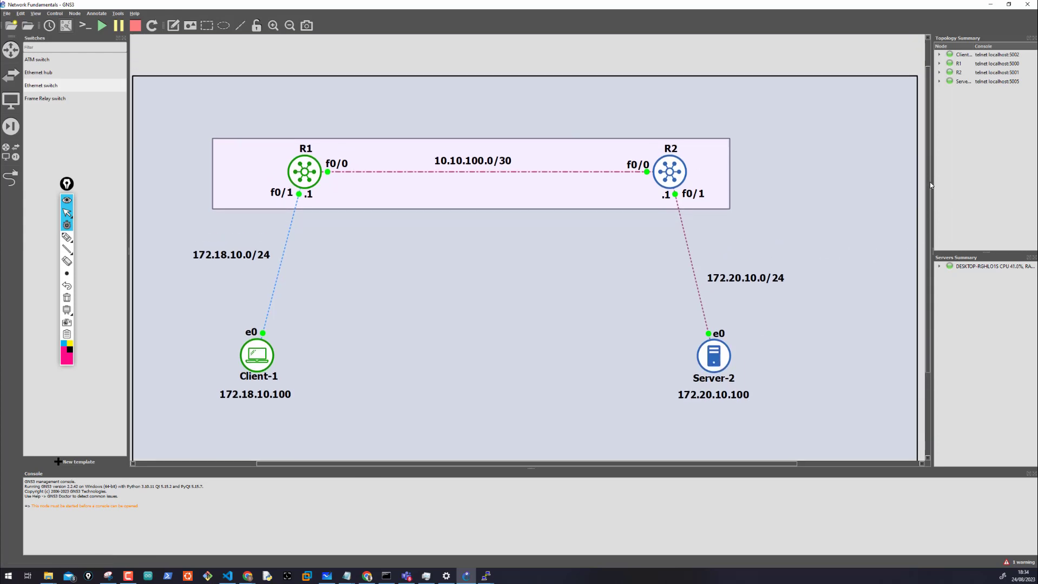
{"action": "key", "text": "alt+Tab"}
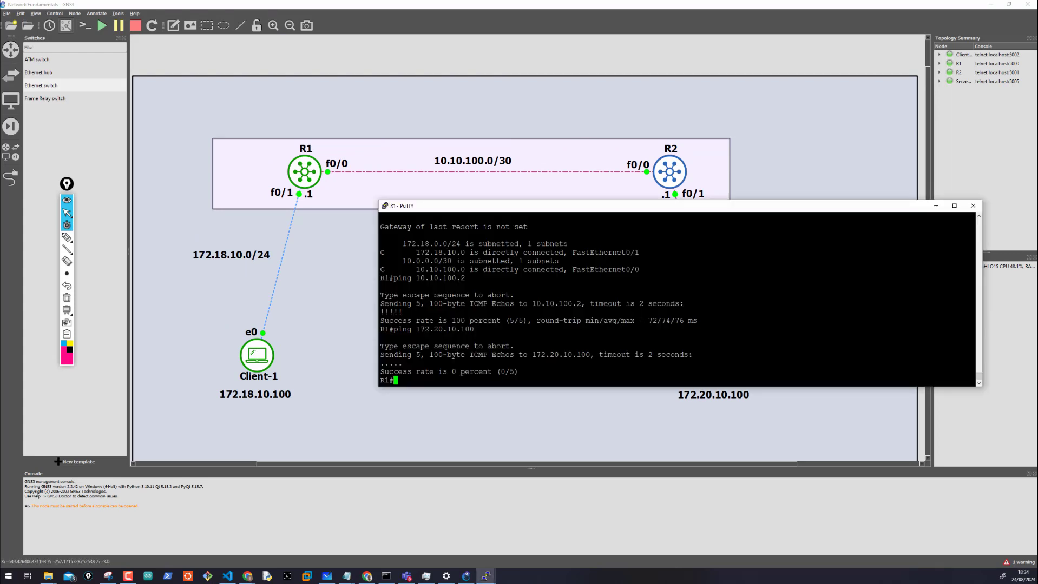
{"action": "left_click", "coordinate": [67, 237]}
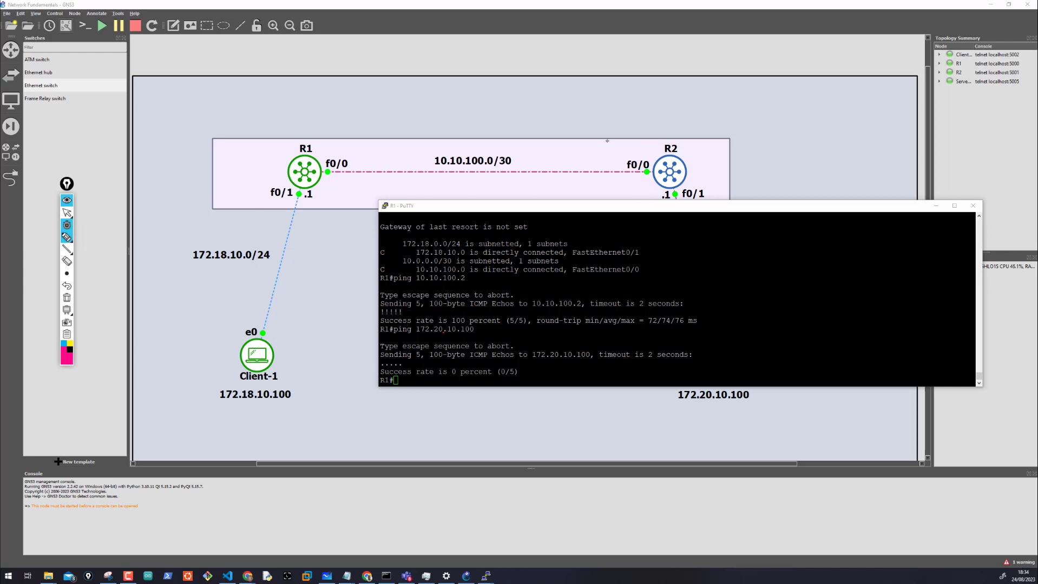
{"action": "left_click_drag", "start_coordinate": [770, 180], "coordinate": [671, 173]}
{"action": "mouse_move", "coordinate": [668, 390]}
{"action": "left_mouse_down"}
{"action": "mouse_move", "coordinate": [790, 402]}
{"action": "mouse_move", "coordinate": [646, 374]}
{"action": "left_mouse_up"}
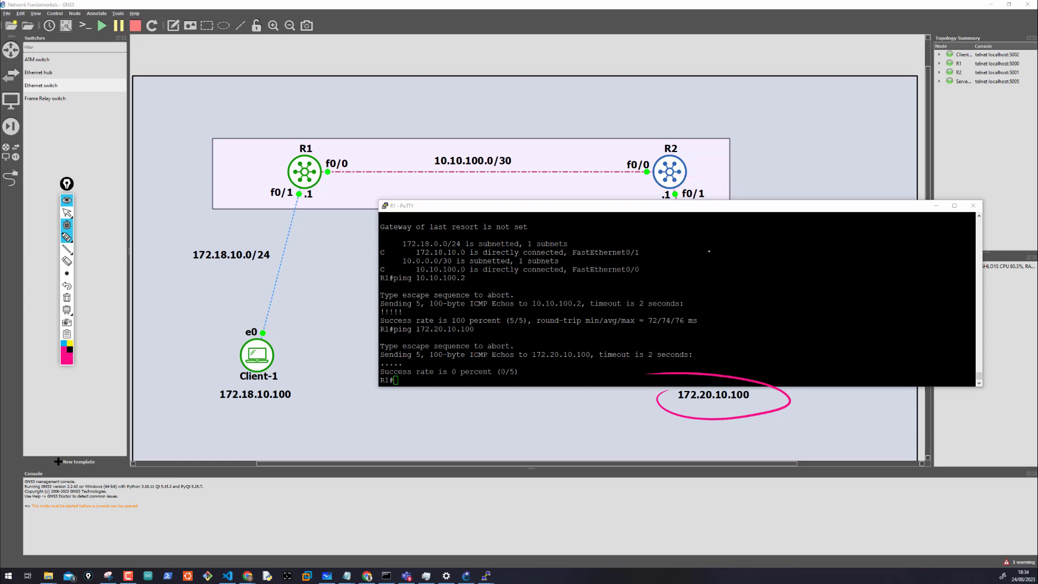
- Handwrite the note 'for 172.20.10.0/24 via f0/0' beside the topology
{"action": "left_click_drag", "start_coordinate": [708, 247], "coordinate": [696, 274]}
{"action": "left_click_drag", "start_coordinate": [683, 264], "coordinate": [705, 260]}
{"action": "mouse_move", "coordinate": [706, 262]}
{"action": "left_mouse_down"}
{"action": "mouse_move", "coordinate": [757, 277]}
{"action": "mouse_move", "coordinate": [809, 260]}
{"action": "mouse_move", "coordinate": [824, 272]}
{"action": "left_mouse_up"}
{"action": "left_click", "coordinate": [786, 265]}
{"action": "left_click", "coordinate": [820, 265]}
{"action": "mouse_move", "coordinate": [836, 258]}
{"action": "left_mouse_down"}
{"action": "mouse_move", "coordinate": [832, 267]}
{"action": "mouse_move", "coordinate": [856, 270]}
{"action": "mouse_move", "coordinate": [887, 264]}
{"action": "left_mouse_up"}
{"action": "left_click", "coordinate": [842, 266]}
{"action": "left_click_drag", "start_coordinate": [801, 291], "coordinate": [815, 290]}
{"action": "mouse_move", "coordinate": [820, 296]}
{"action": "left_mouse_down"}
{"action": "mouse_move", "coordinate": [875, 324]}
{"action": "mouse_move", "coordinate": [880, 305]}
{"action": "left_mouse_up"}
{"action": "left_click_drag", "start_coordinate": [896, 298], "coordinate": [900, 325]}
{"action": "mouse_move", "coordinate": [920, 298]}
{"action": "left_mouse_down"}
{"action": "mouse_move", "coordinate": [912, 310]}
{"action": "mouse_move", "coordinate": [924, 299]}
{"action": "left_mouse_up"}
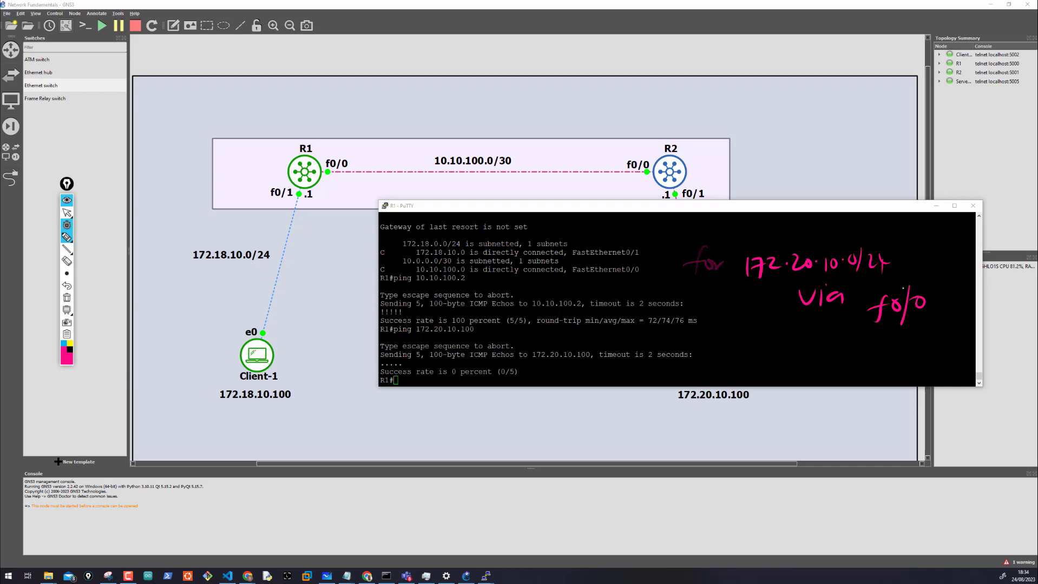
- Put away the pen and enter R1's global configuration mode with conf t
{"action": "key", "text": "ctrl+shift+1"}
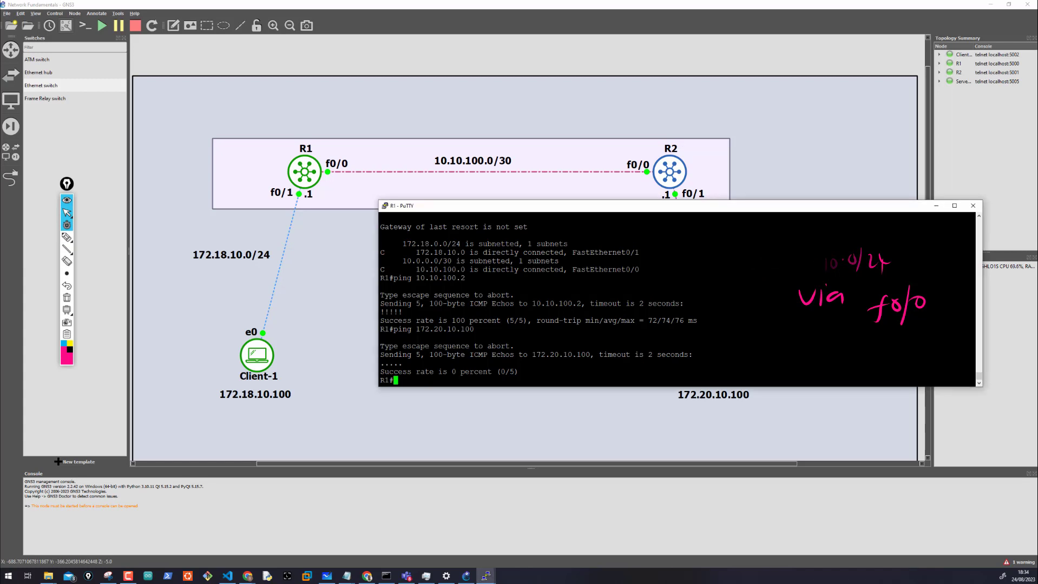
{"action": "type", "text": "conf t"}
{"action": "key", "text": "Return"}
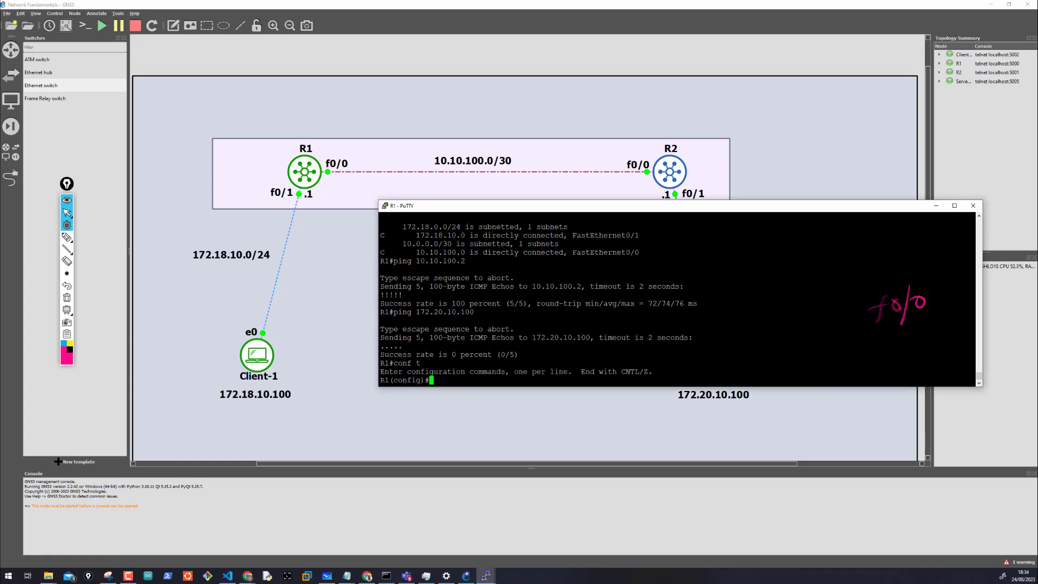
- Enter ip route 172.20.10.0 255.255.255.0 10.10.100.2 name "Route to R2's LAN Network" on R1
{"action": "type", "text": "ip roi"}
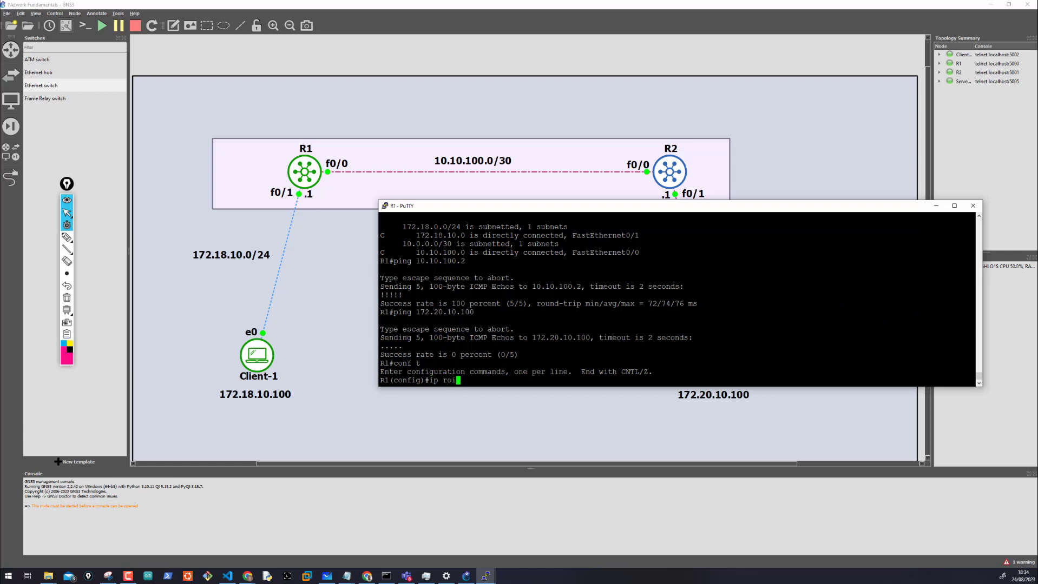
{"action": "key", "text": "BackSpace"}
{"action": "type", "text": "ute ?"}
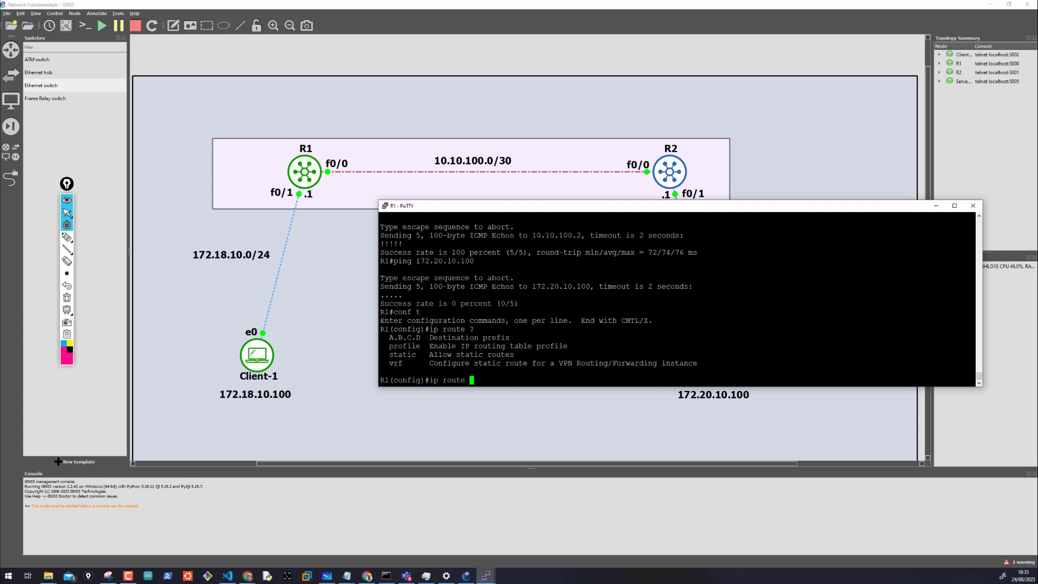
{"action": "type", "text": "172.20.10.0 255.255.255.0 ?"}
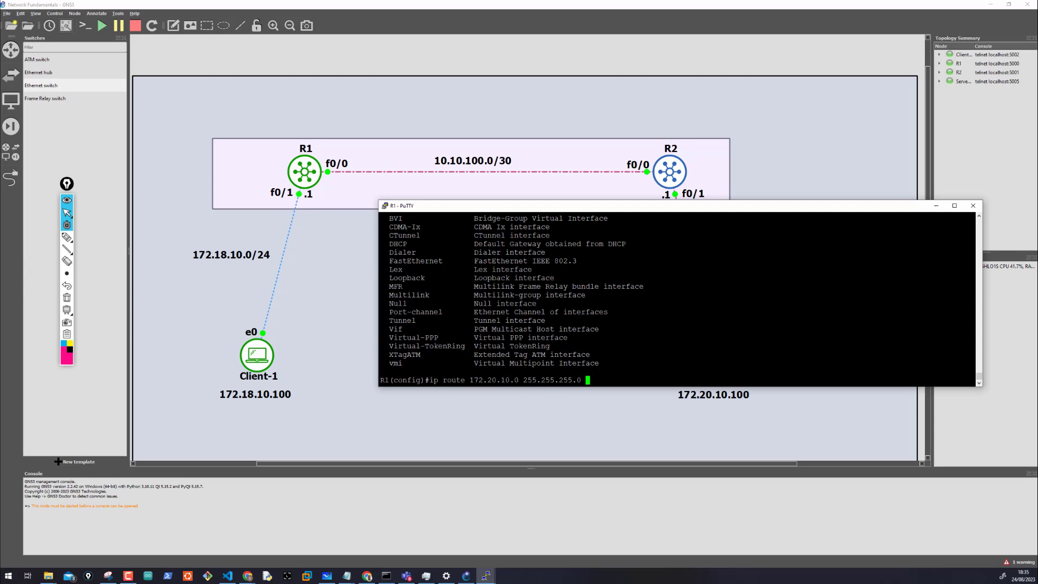
{"action": "scroll", "coordinate": [679, 299], "scroll_direction": "up", "scroll_amount": 4}
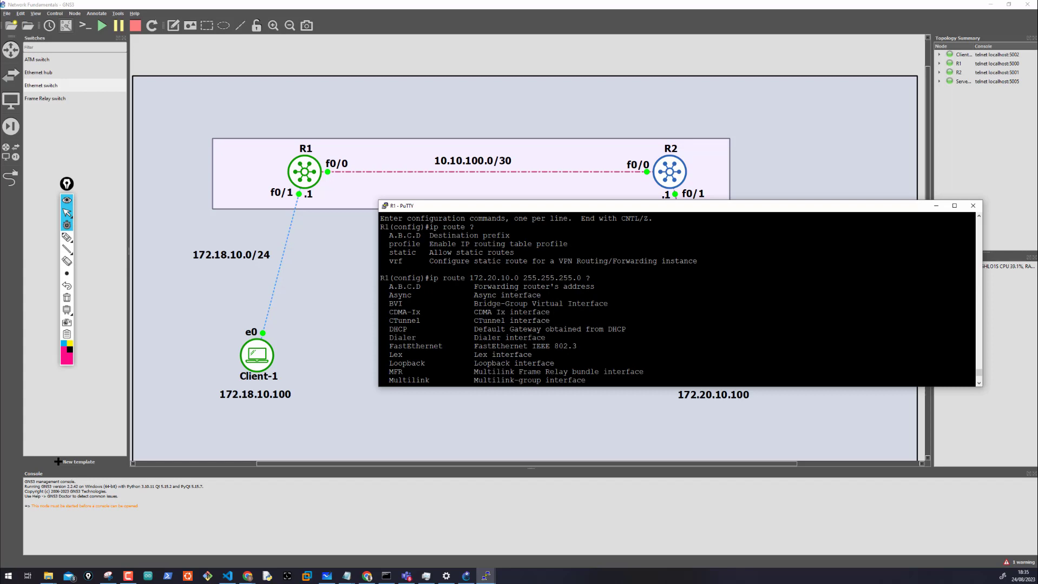
{"action": "scroll", "coordinate": [679, 299], "scroll_direction": "down", "scroll_amount": 4}
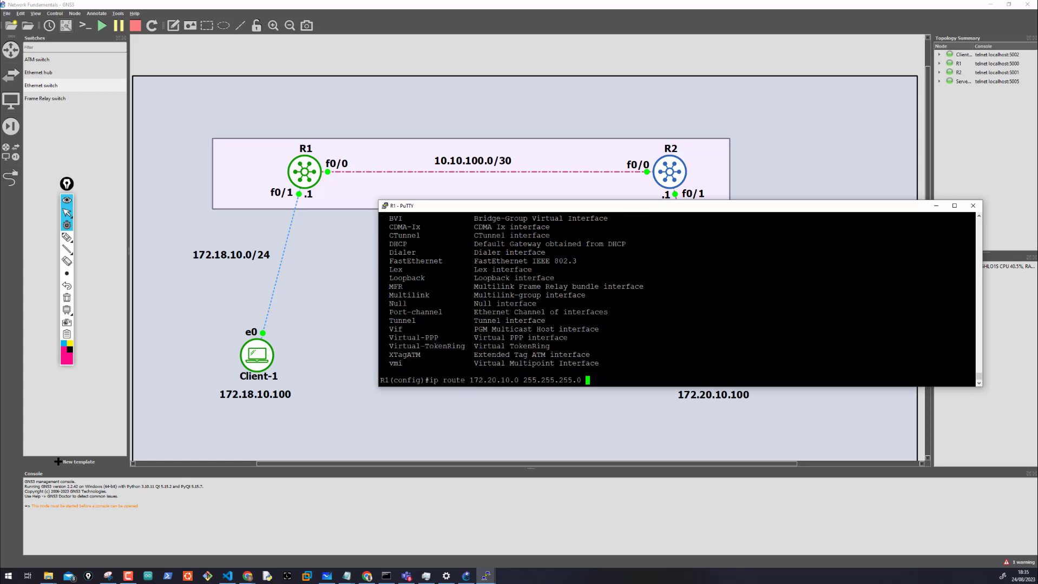
{"action": "type", "text": "10.10.100.2 ?"}
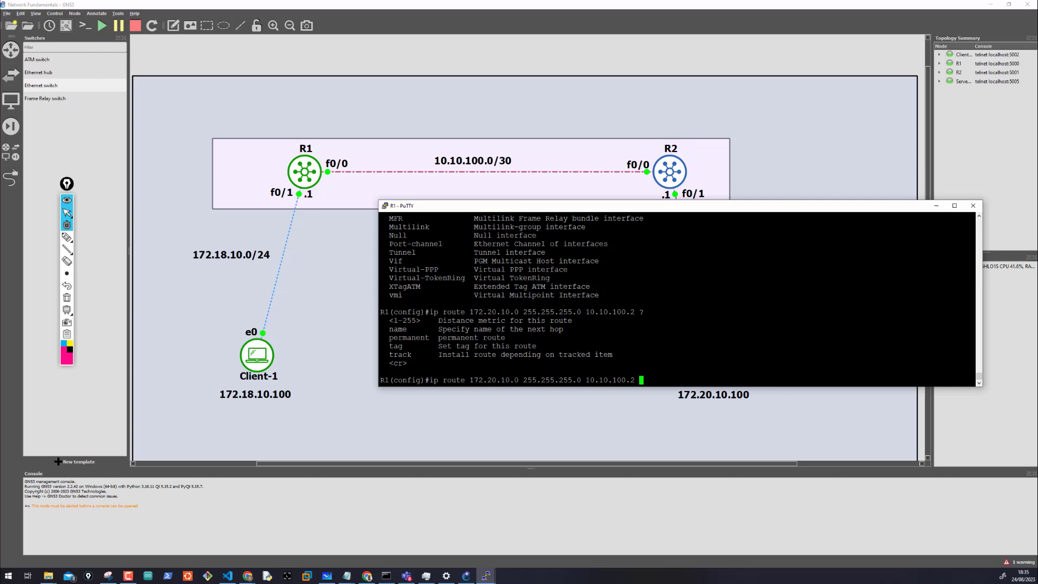
{"action": "type", "text": "name \"Route to R2's L"}
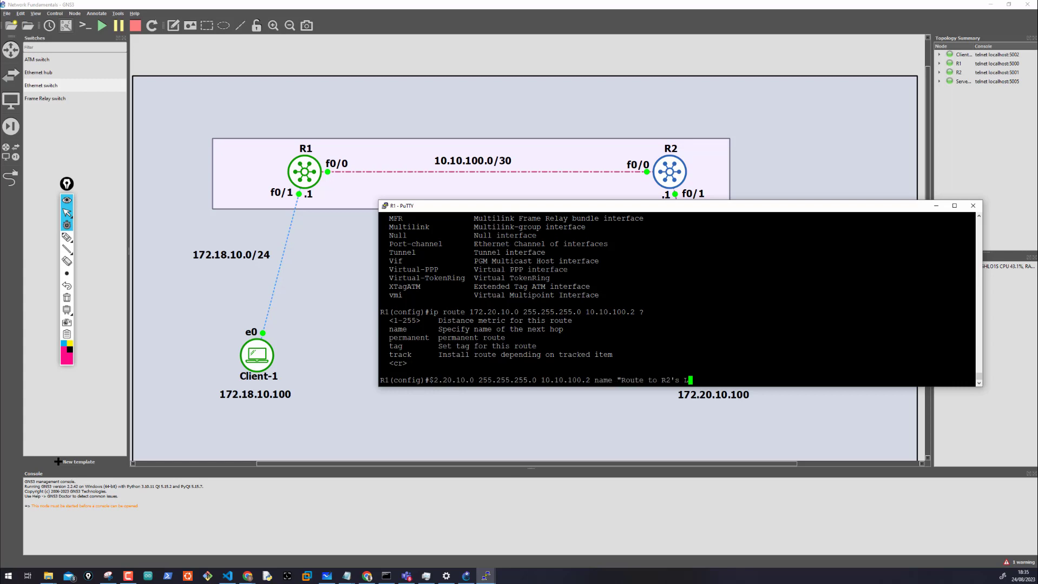
{"action": "type", "text": "AN Network\""}
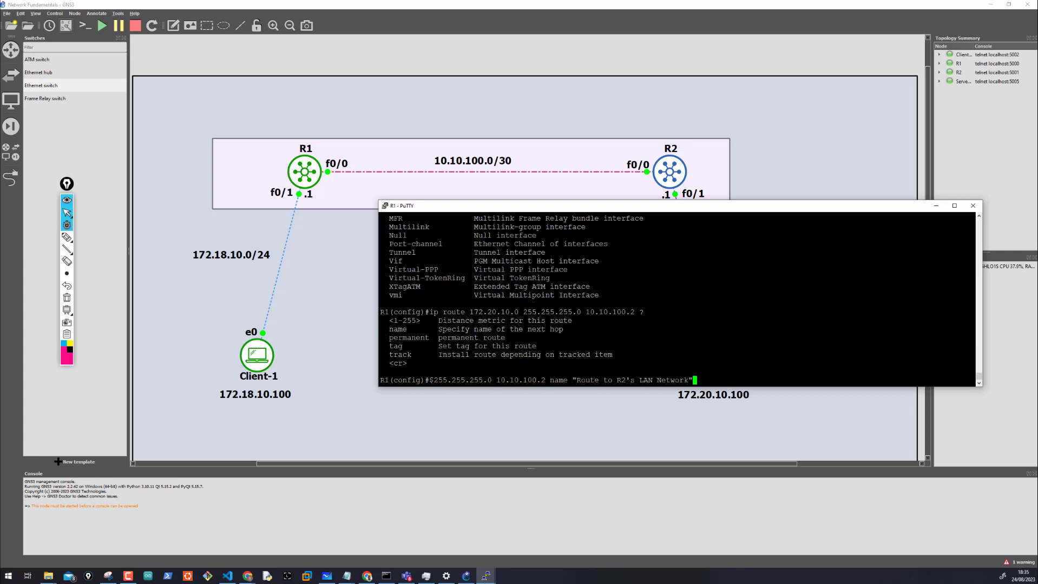
{"action": "key", "text": "Return"}
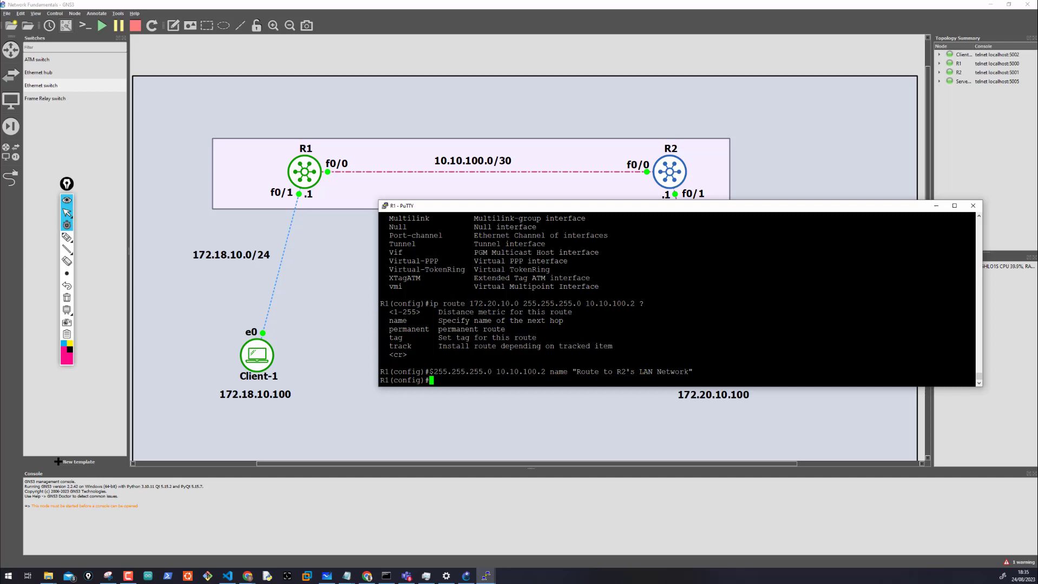
- Run do show ip route and do show ip int brief, highlighting the new 172.20.10.0 route
{"action": "type", "text": "do show ip route"}
{"action": "key", "text": "Return"}
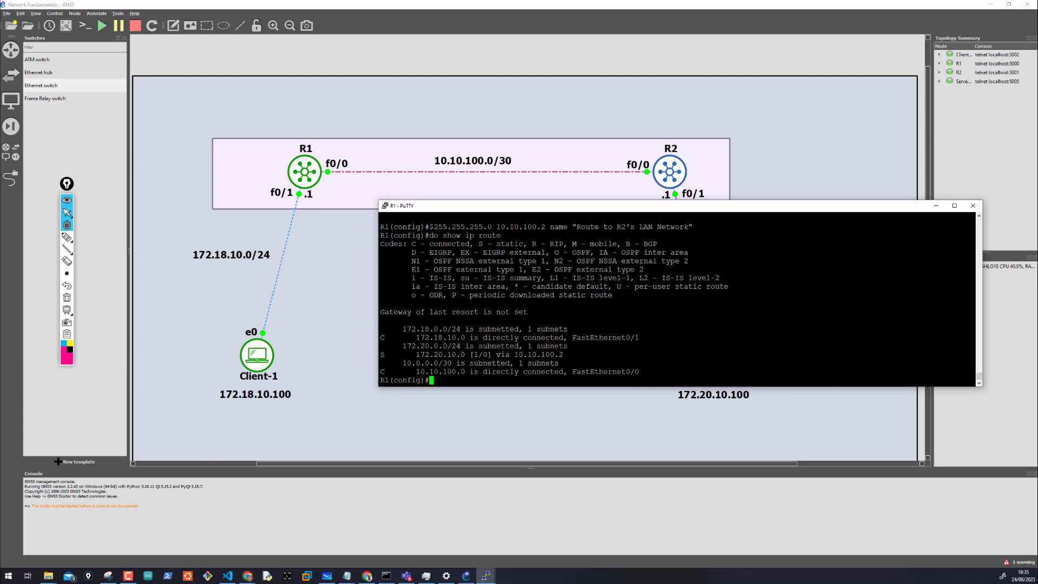
{"action": "type", "text": "show ip int brie"}
{"action": "key", "text": "Tab"}
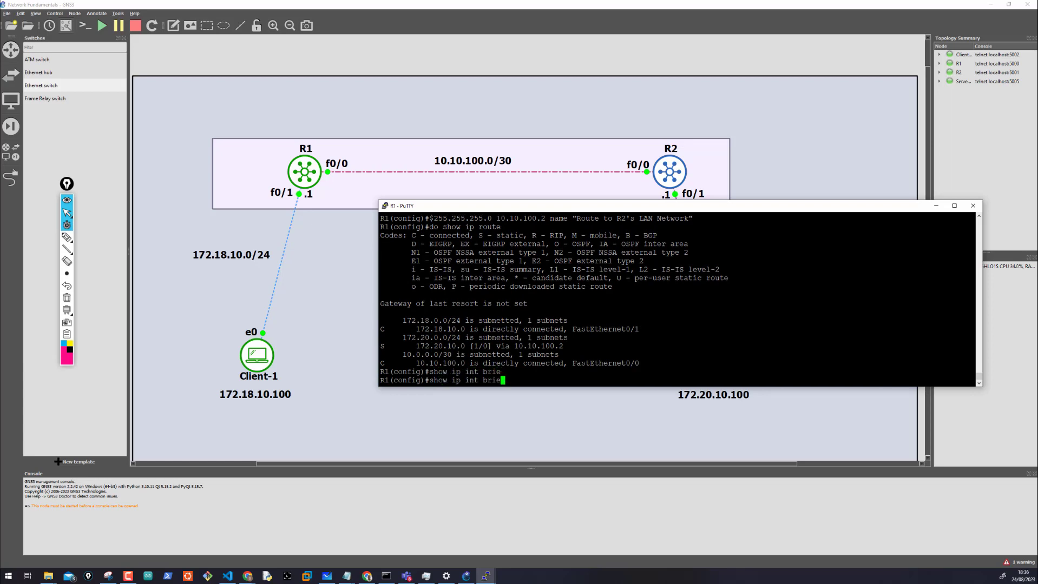
{"action": "key", "text": "Left"}
{"action": "key", "text": "Left"}
{"action": "key", "text": "Left"}
{"action": "key", "text": "Left"}
{"action": "key", "text": "Left"}
{"action": "key", "text": "Left"}
{"action": "key", "text": "Left"}
{"action": "key", "text": "Left"}
{"action": "key", "text": "Left"}
{"action": "key", "text": "Left"}
{"action": "key", "text": "Left"}
{"action": "key", "text": "Left"}
{"action": "key", "text": "Left"}
{"action": "key", "text": "Left"}
{"action": "key", "text": "Left"}
{"action": "key", "text": "Left"}
{"action": "type", "text": "do"}
{"action": "key", "text": "Return"}
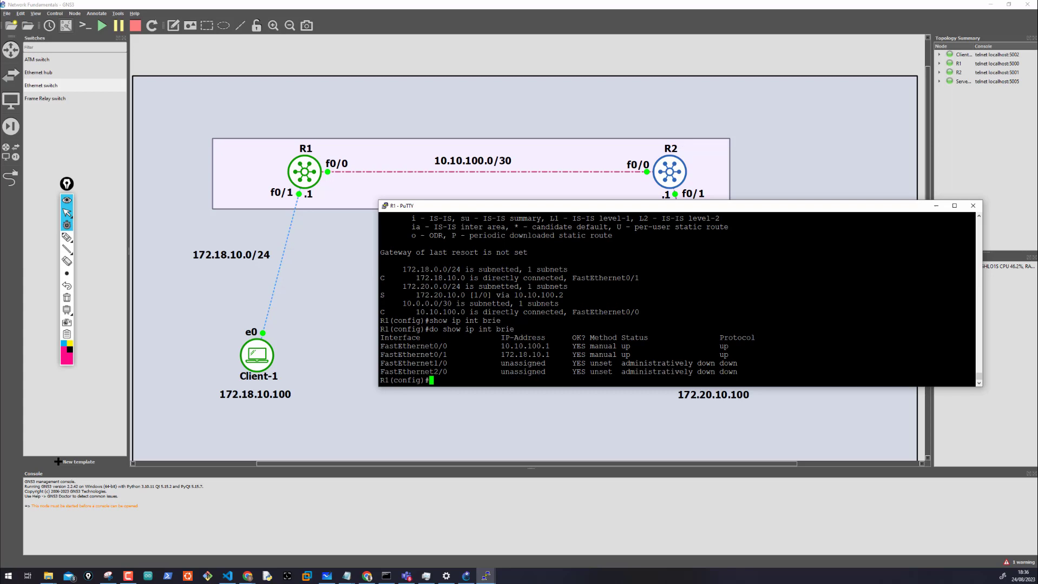
{"action": "left_click_drag", "start_coordinate": [380, 295], "coordinate": [569, 295]}
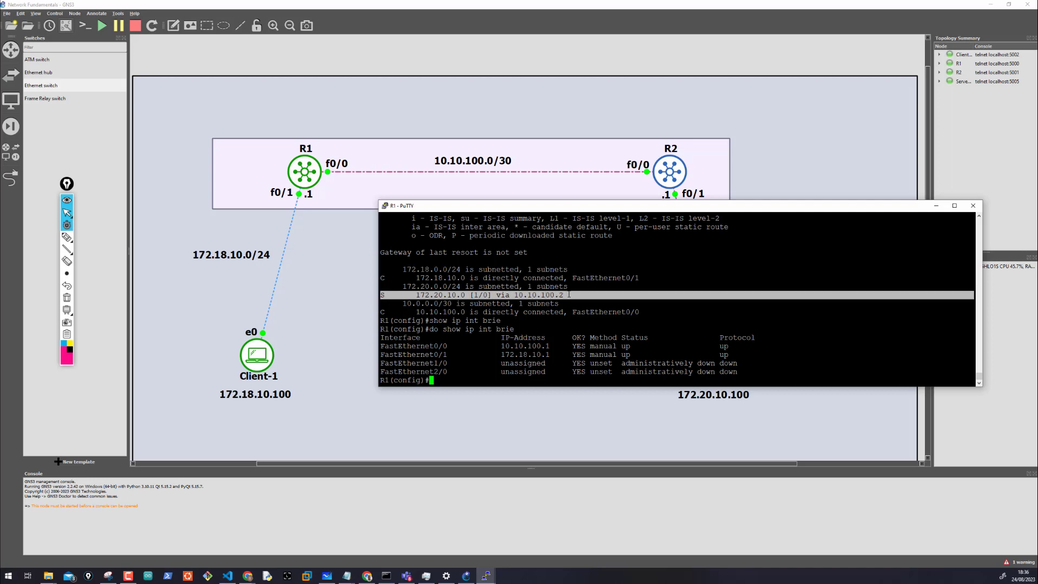
{"action": "left_click", "coordinate": [570, 295]}
- Exit configuration mode and ping 172.20.10.100 from R1 twice, both succeeding
{"action": "type", "text": "exit"}
{"action": "key", "text": "Return"}
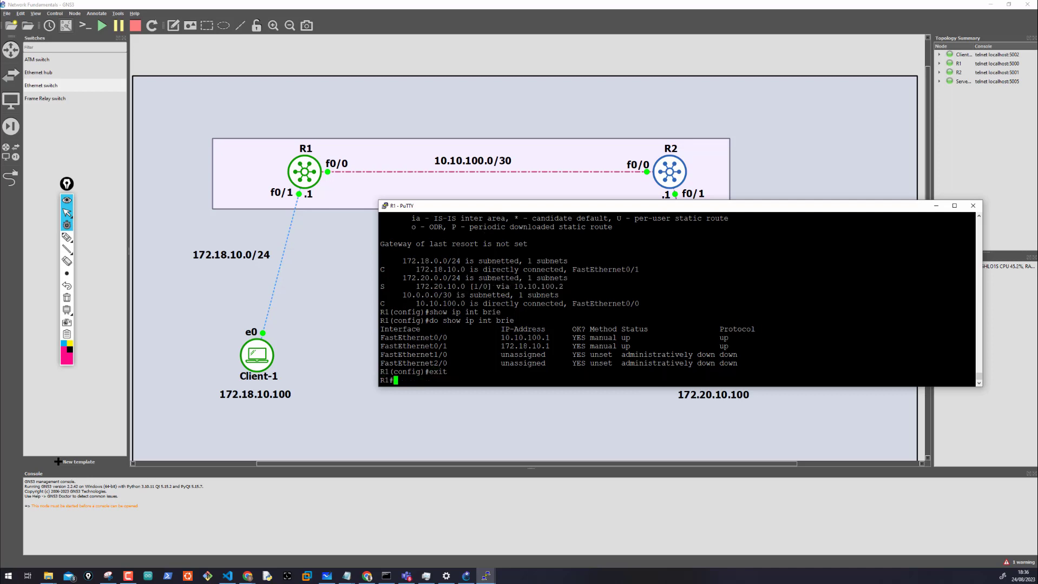
{"action": "type", "text": "ping "}
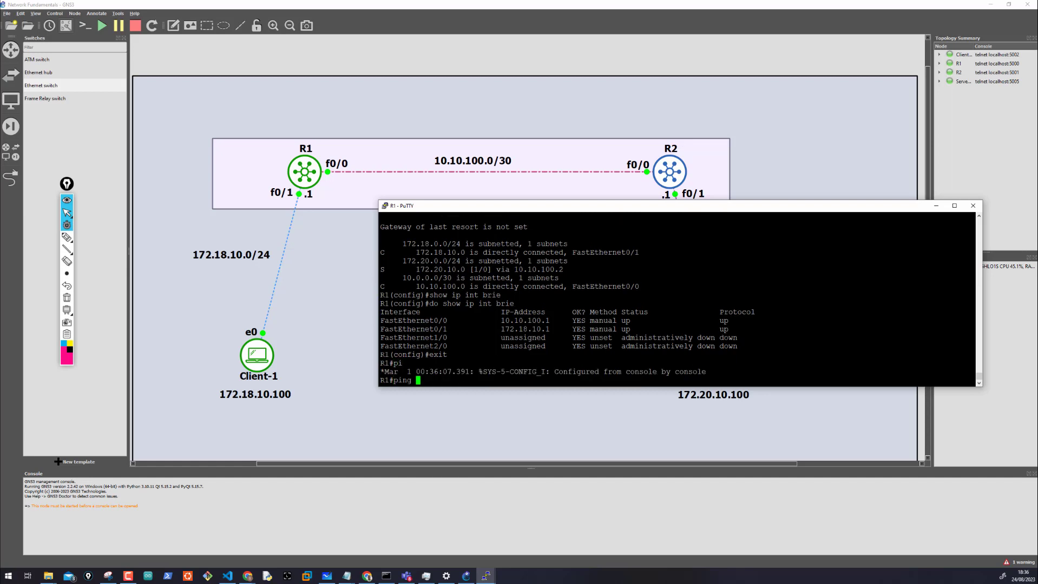
{"action": "type", "text": "172.20.10.100"}
{"action": "left_click_drag", "start_coordinate": [515, 269], "coordinate": [568, 269]}
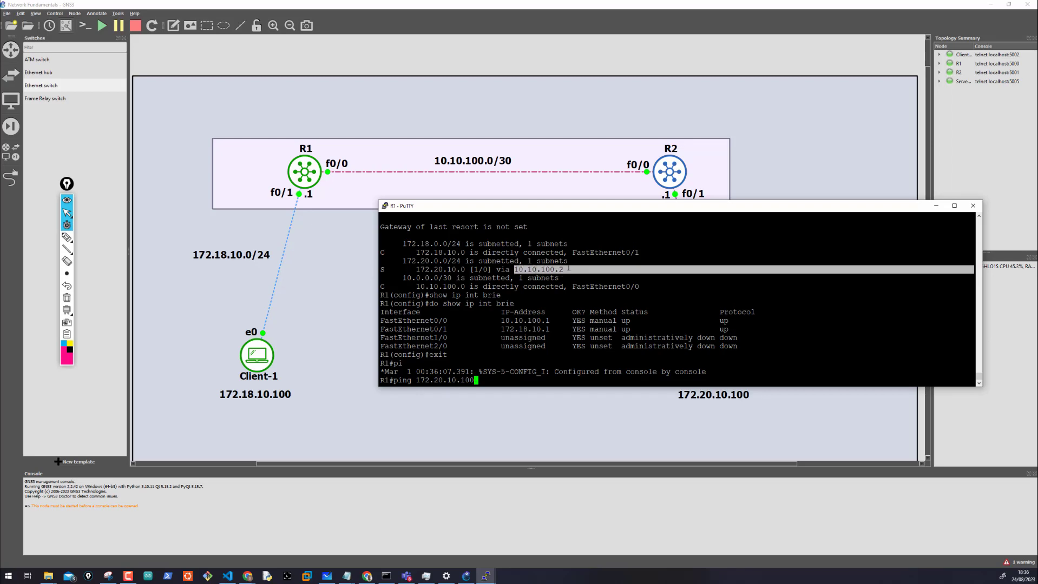
{"action": "key", "text": "Return"}
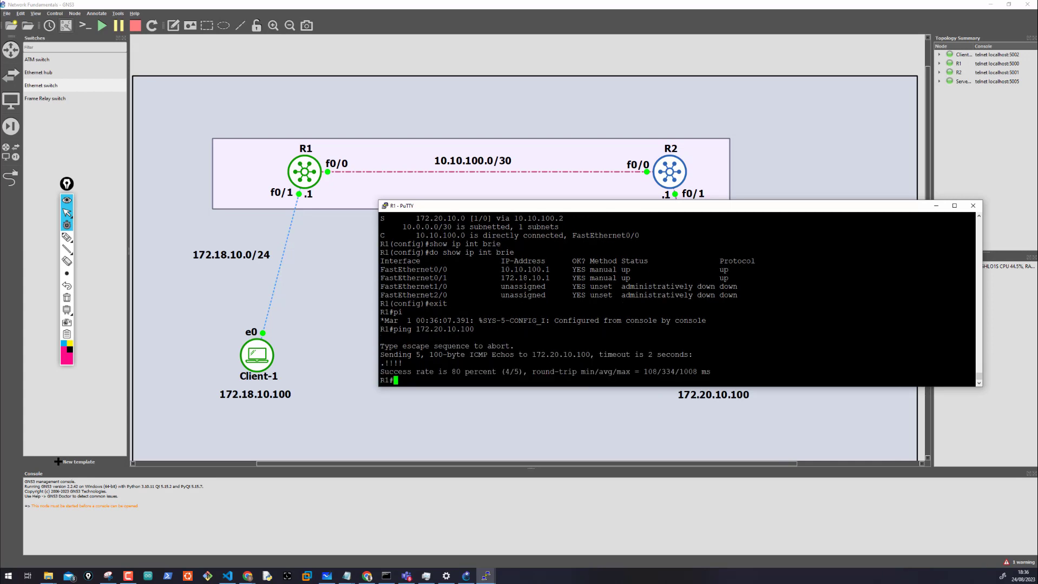
{"action": "key", "text": "Up"}
{"action": "key", "text": "Return"}
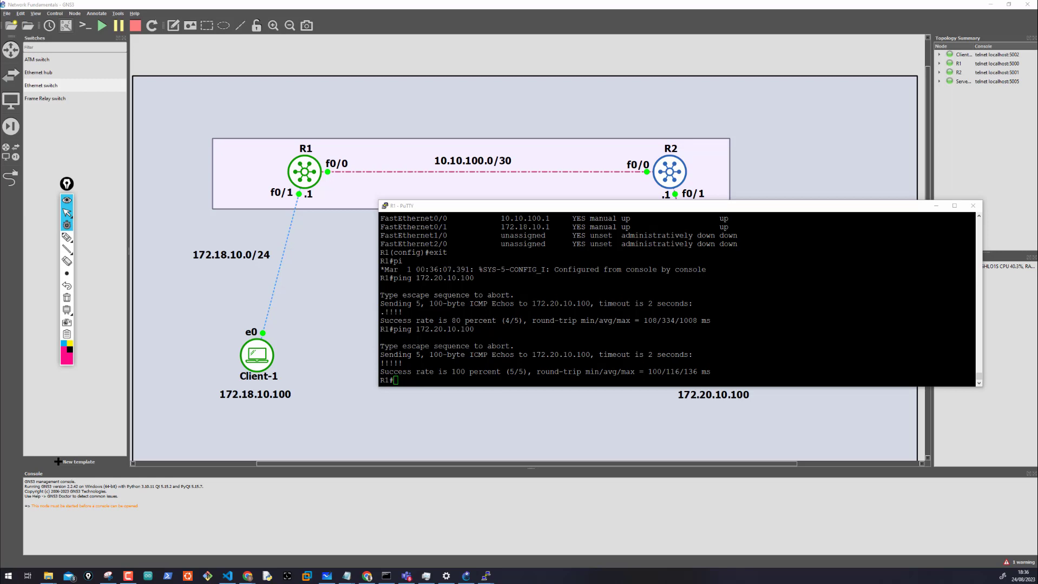
{"action": "key", "text": "alt+Tab"}
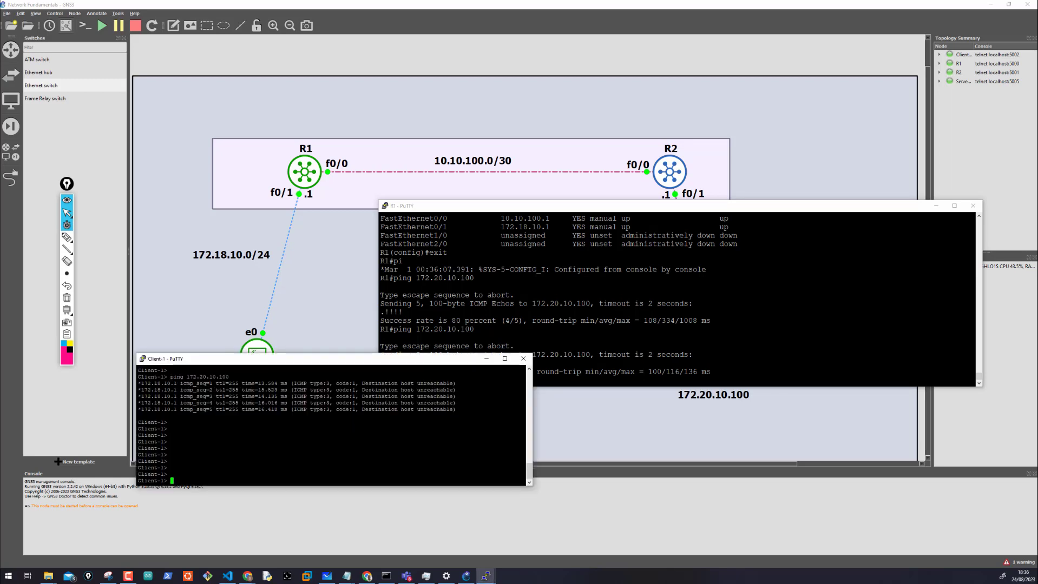
- Move and enlarge Client-1's console, then rerun the ping to 172.20.10.100, which times out
{"action": "key", "text": "Up"}
{"action": "left_click_drag", "start_coordinate": [330, 359], "coordinate": [324, 263]}
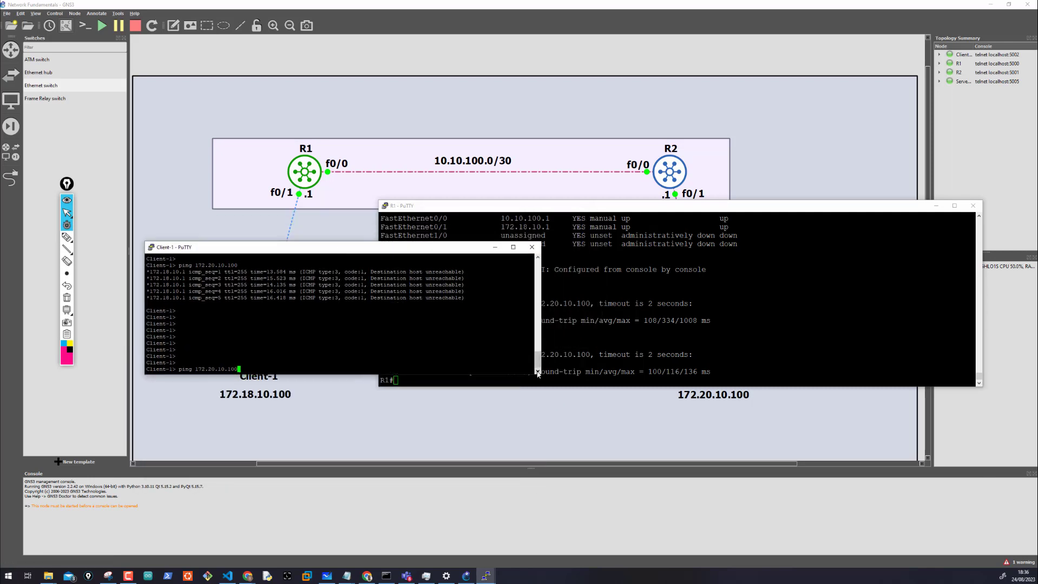
{"action": "left_click_drag", "start_coordinate": [537, 373], "coordinate": [528, 438]}
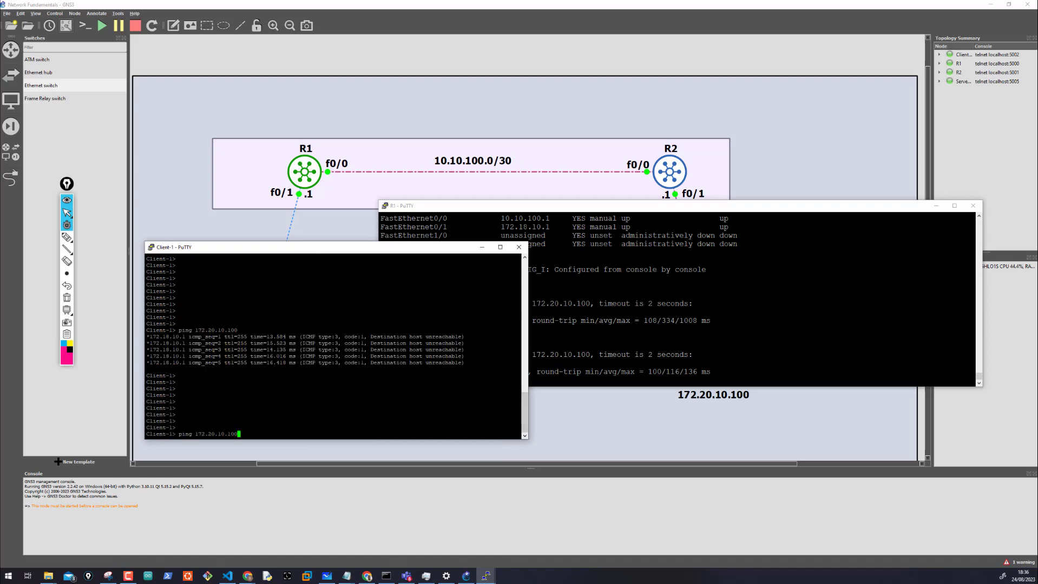
{"action": "key", "text": "Return"}
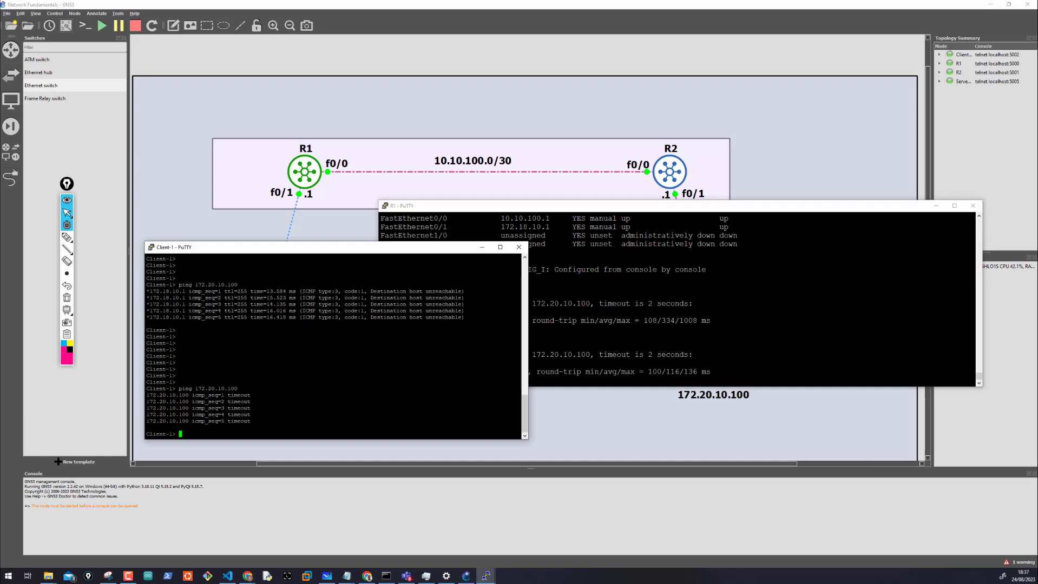
- Ping R2's interface 172.20.10.1 from Client-1, which also times out
{"action": "key", "text": "Up"}
{"action": "key", "text": "BackSpace"}
{"action": "key", "text": "BackSpace"}
{"action": "key", "text": "Return"}
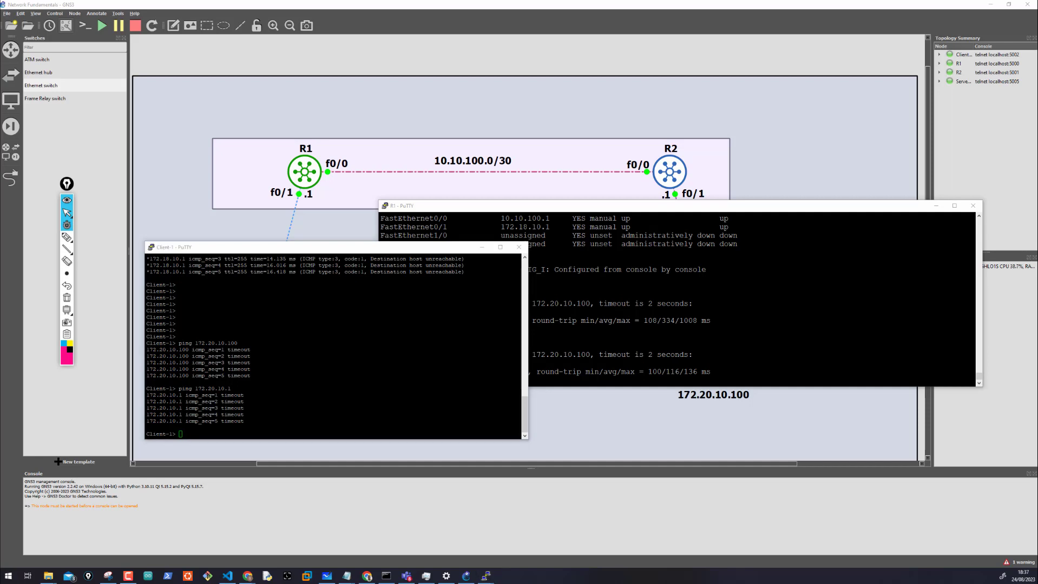
- On R2, list the interface addresses and status with show ip int brie
{"action": "key", "text": "alt+Tab"}
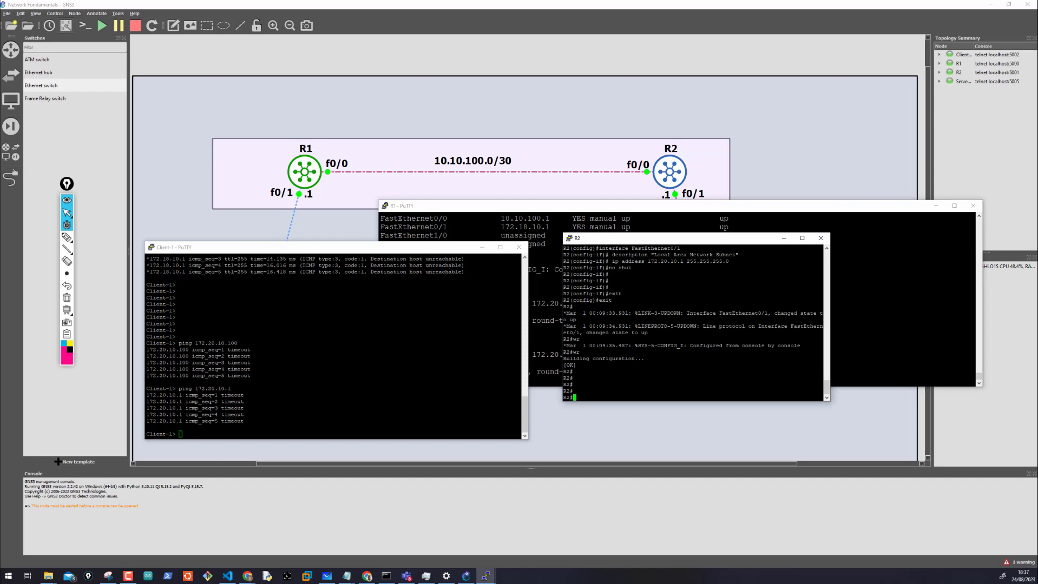
{"action": "type", "text": "show ip int brie"}
{"action": "key", "text": "Return"}
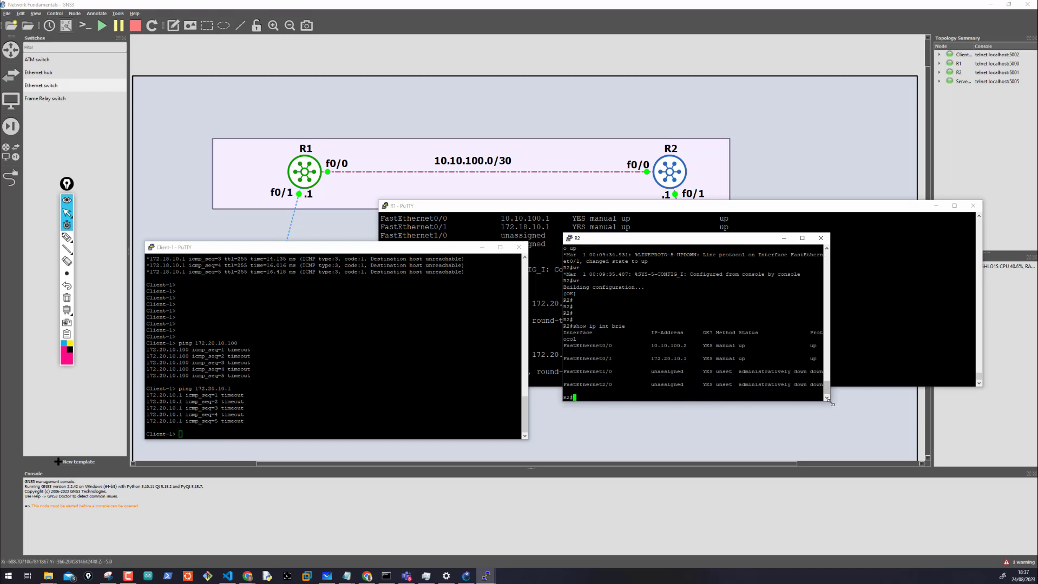
- Enlarge R2's console window and its font, and move it up and left
{"action": "left_click_drag", "start_coordinate": [832, 404], "coordinate": [929, 464]}
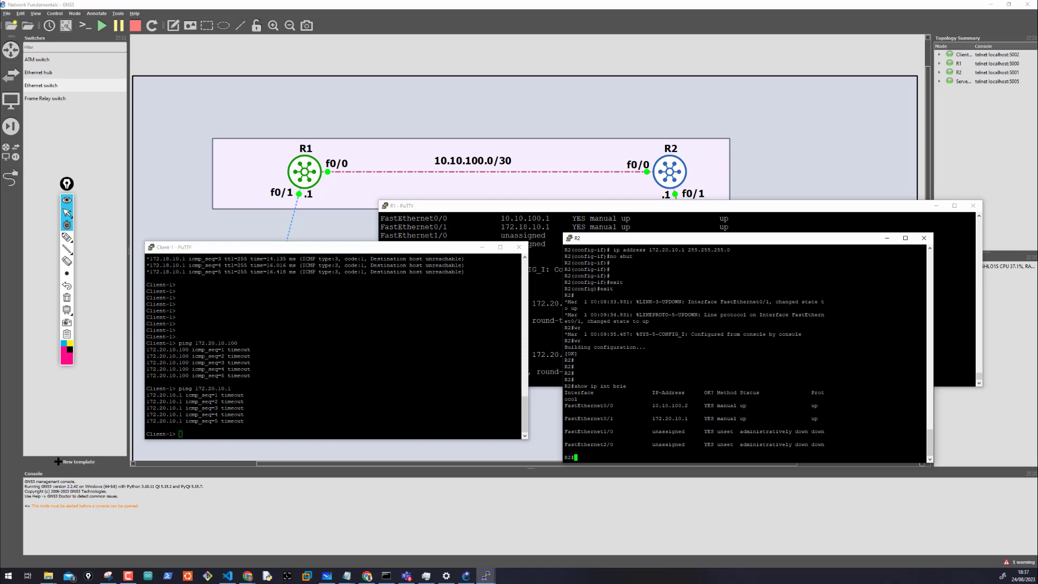
{"action": "left_click", "coordinate": [569, 238]}
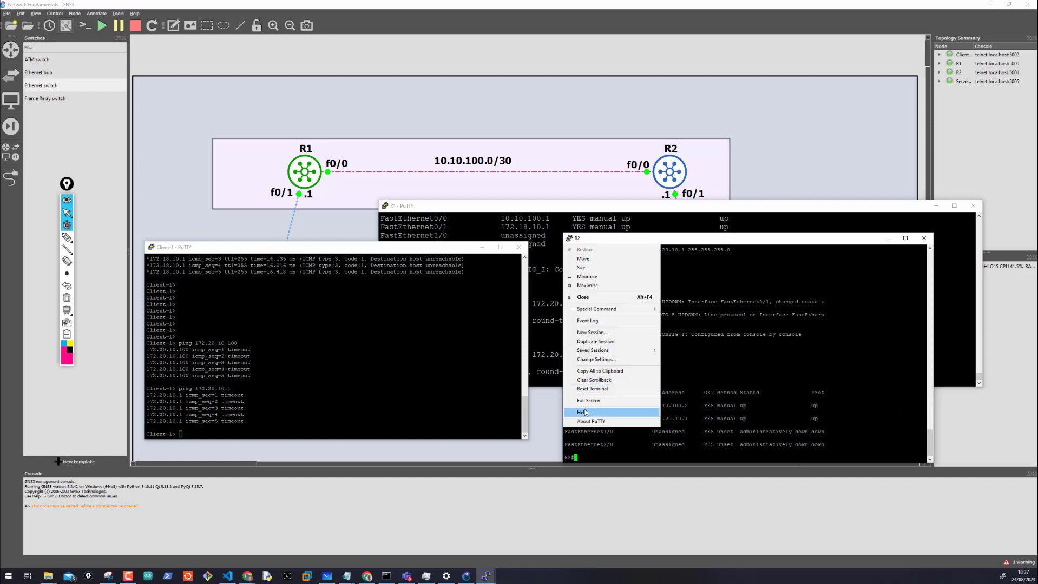
{"action": "left_click", "coordinate": [602, 359]}
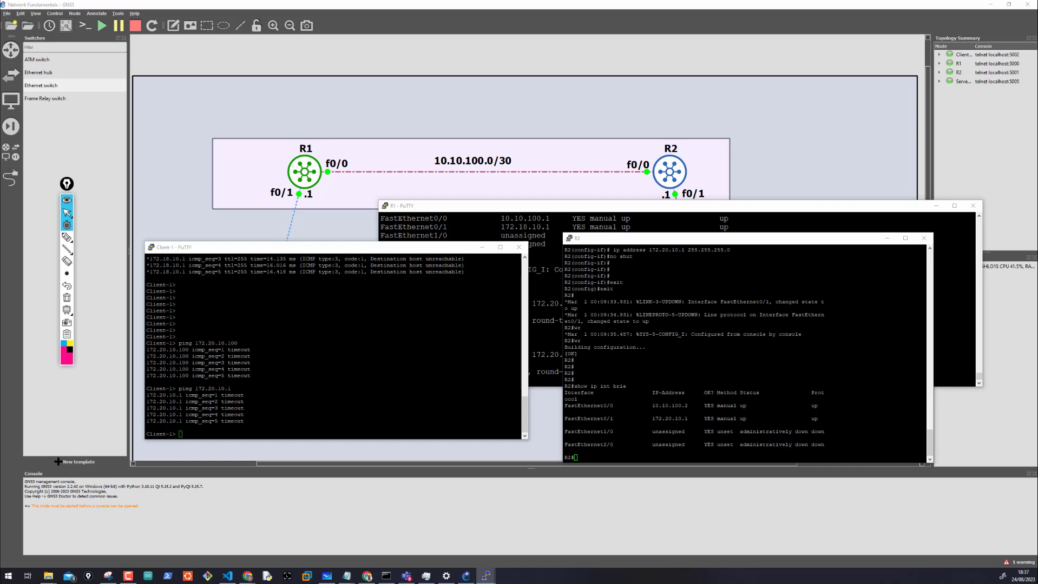
{"action": "left_click_drag", "start_coordinate": [933, 464], "coordinate": [1036, 555]}
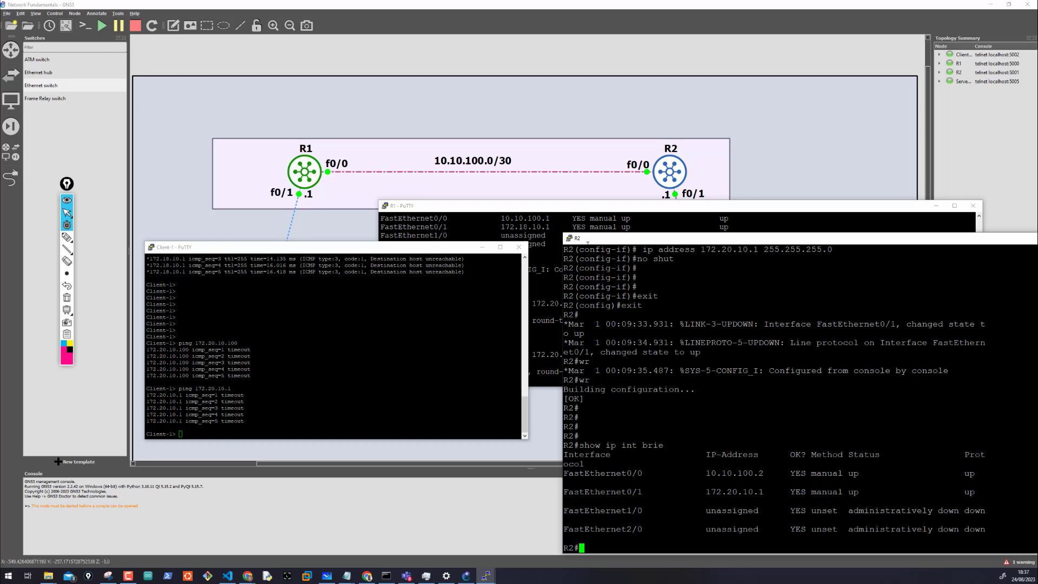
{"action": "left_click_drag", "start_coordinate": [589, 238], "coordinate": [560, 133]}
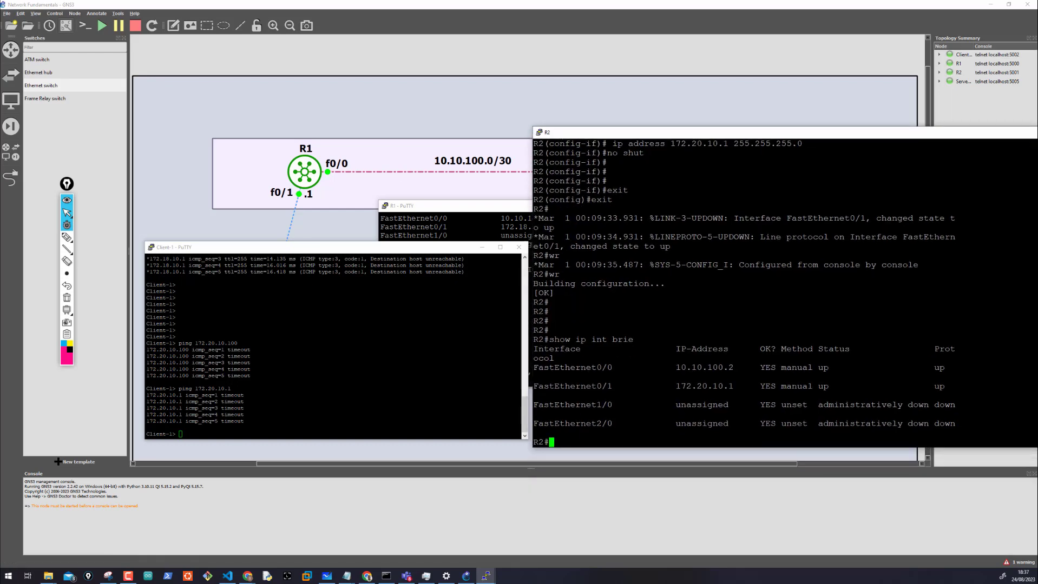
- From R2, ping 172.18.10.1, which fails, and 10.10.100.1, which succeeds
{"action": "type", "text": "ping 172.18.10.1"}
{"action": "key", "text": "Return"}
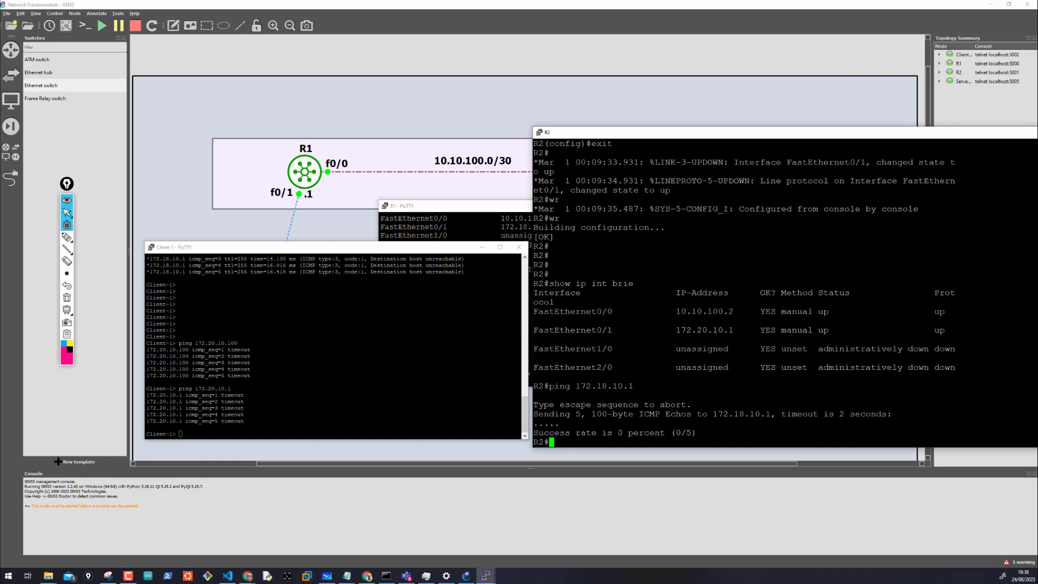
{"action": "type", "text": "ping 10.10.100.1"}
{"action": "key", "text": "Return"}
- On R2, add static route 172.18.10.0 255.255.255.0 via 10.10.100.1 named "Route to R1's LAN Network"
{"action": "type", "text": "conf t"}
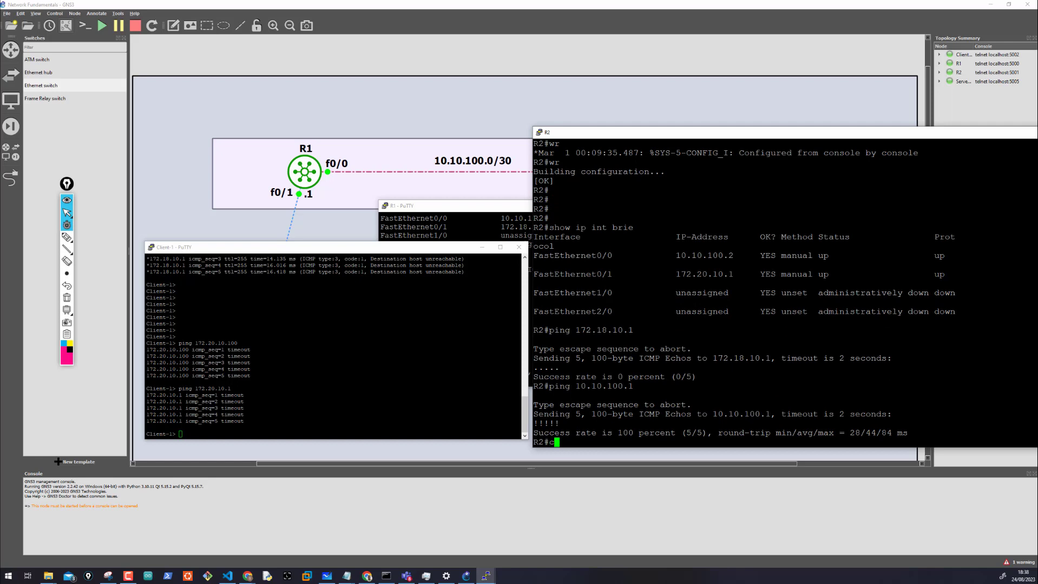
{"action": "key", "text": "Return"}
{"action": "type", "text": "i"}
{"action": "key", "text": "BackSpace"}
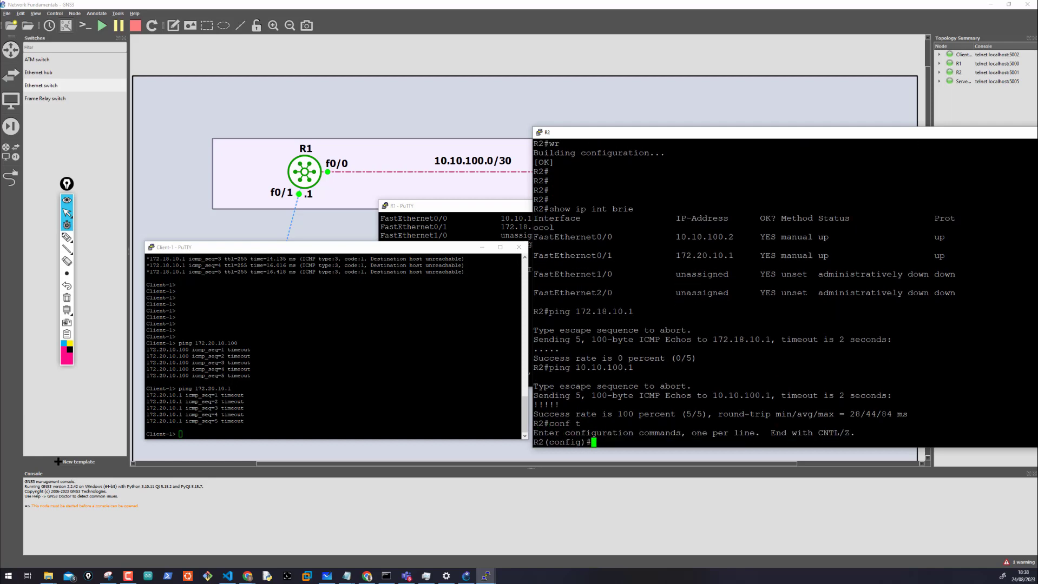
{"action": "type", "text": "ip route 172.18.10.0"}
{"action": "left_click_drag", "start_coordinate": [394, 251], "coordinate": [409, 204]}
{"action": "key", "text": "alt+Tab"}
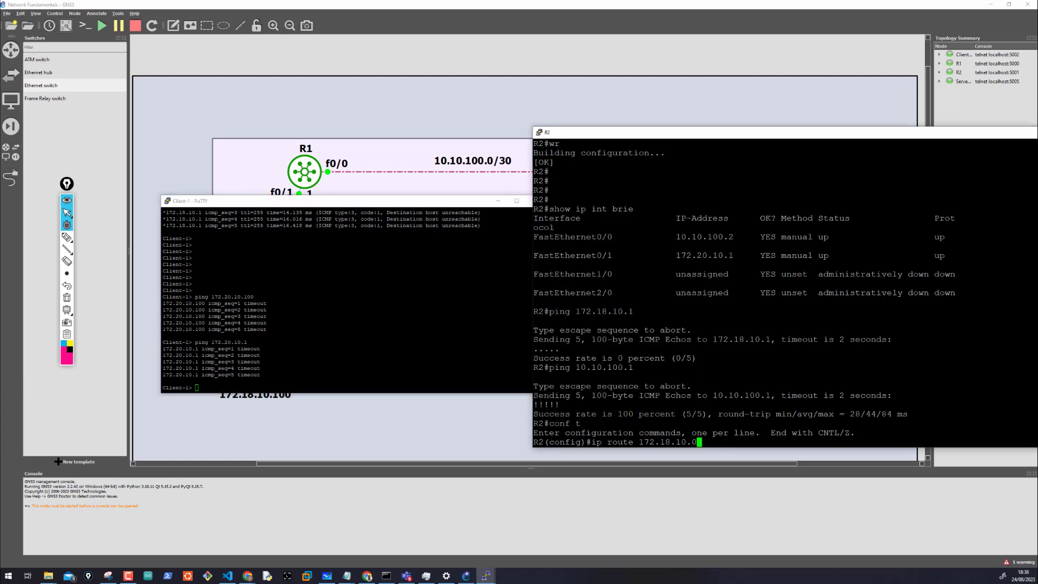
{"action": "type", "text": "255.255.255.0 10.10.100.1"}
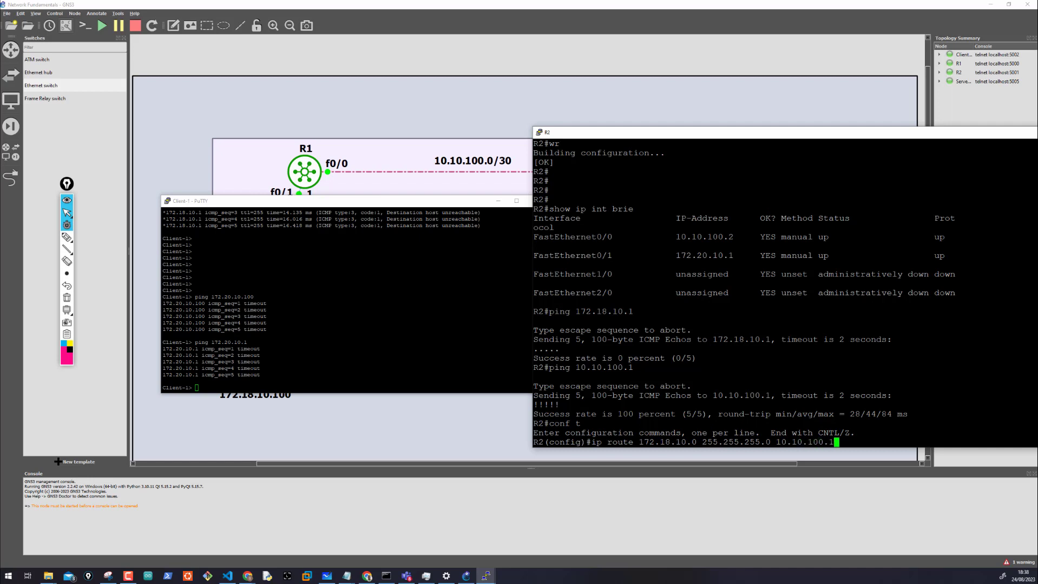
{"action": "type", "text": " ?"}
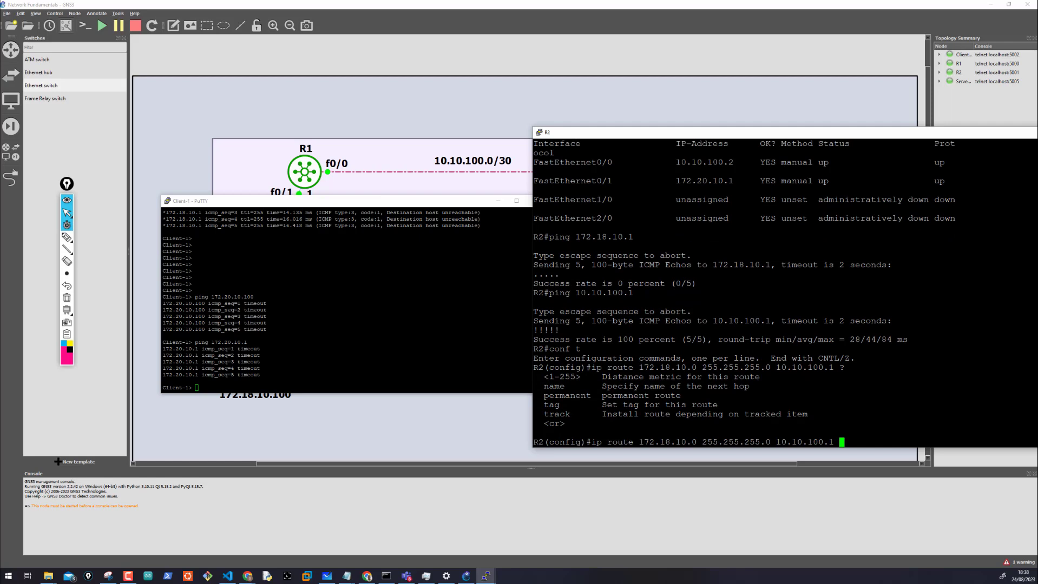
{"action": "type", "text": "name \"Route to R1's LAN N"}
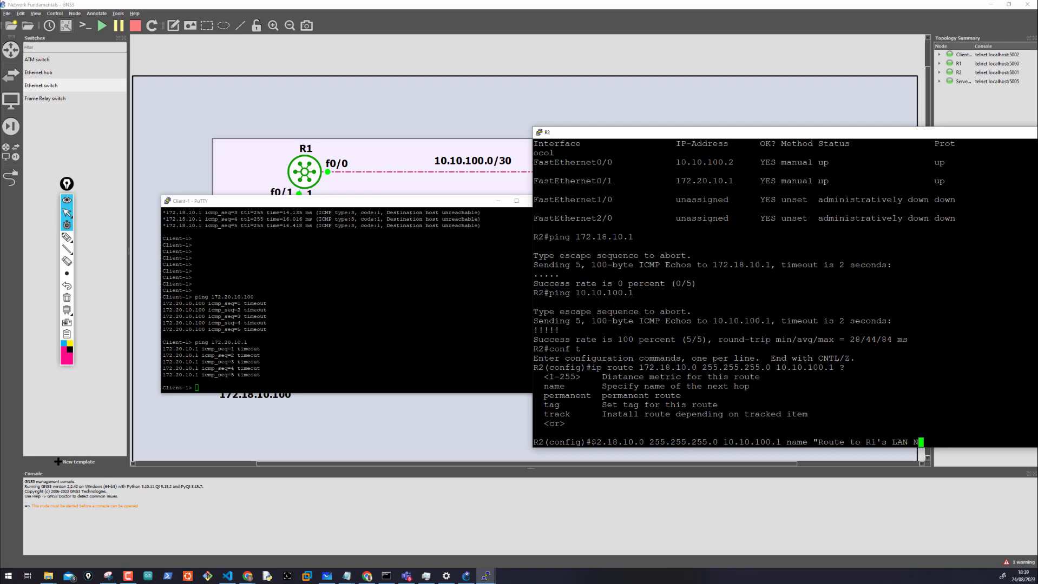
{"action": "type", "text": "etwork\""}
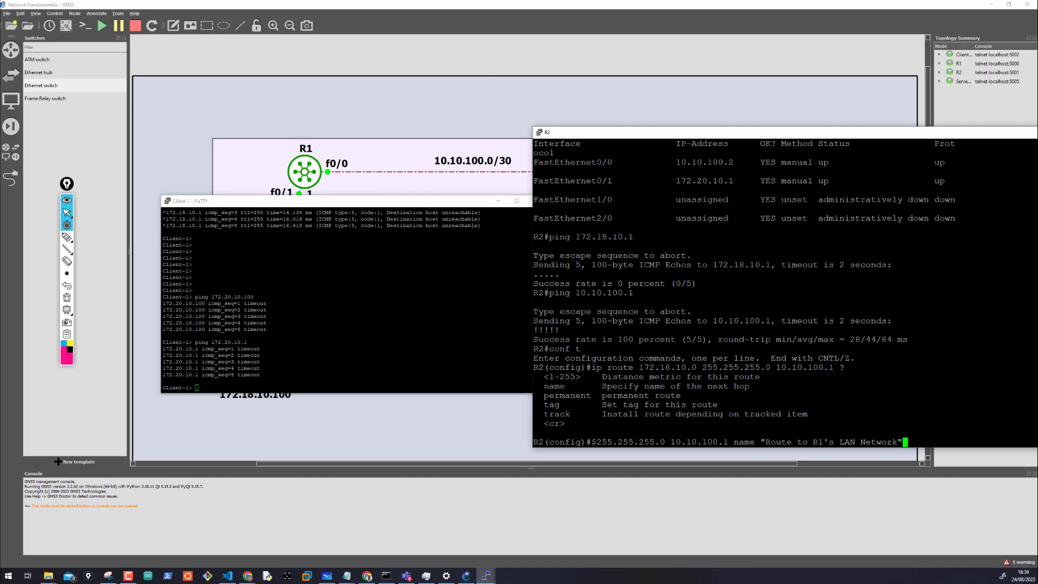
{"action": "key", "text": "Return"}
- Exit configuration mode, save R2's configuration with wr, and type ping 172.18.10.1
{"action": "type", "text": "exit"}
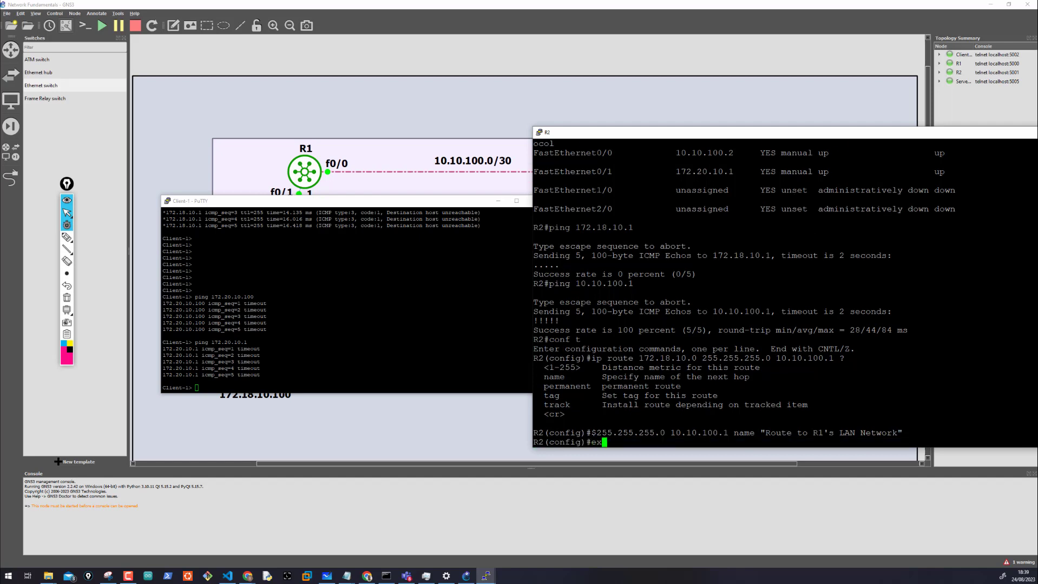
{"action": "key", "text": "Return"}
{"action": "type", "text": "wr"}
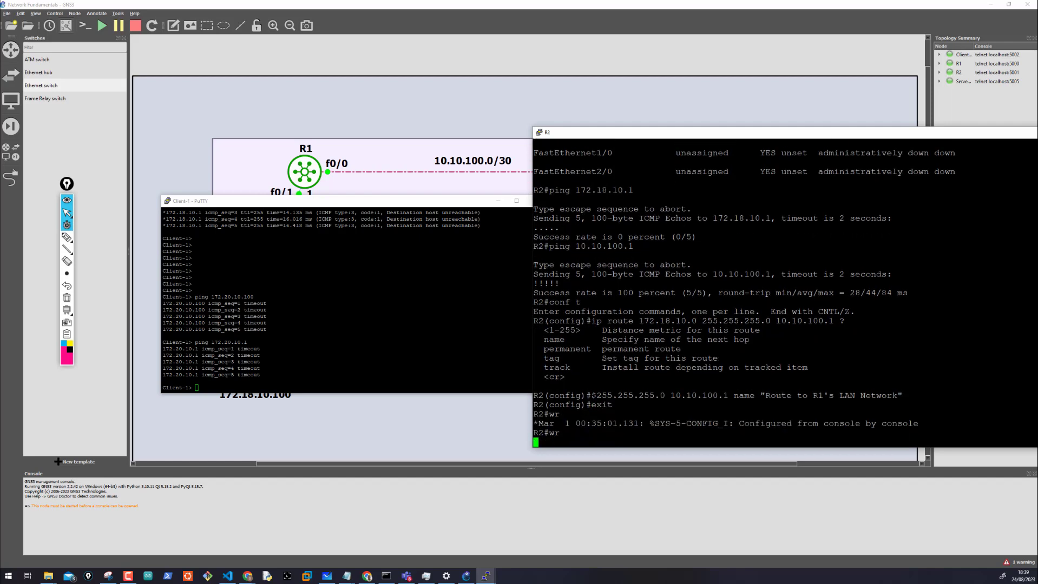
{"action": "key", "text": "Return"}
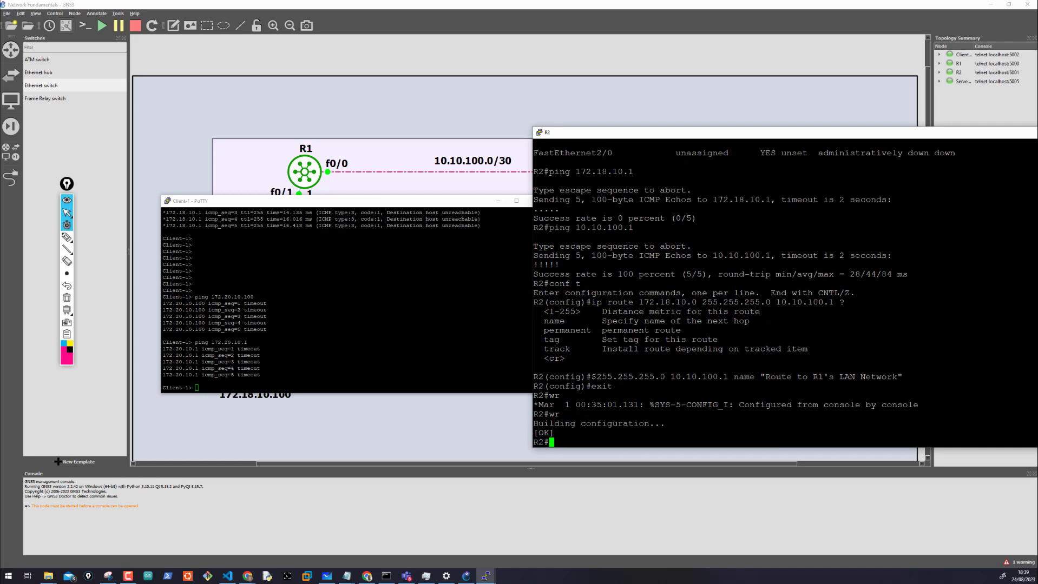
{"action": "type", "text": "ping 172.18.10.1"}
- Ping 172.18.10.1 from R2 and 172.20.10.1 from Client-1, both now succeeding; rearrange the consoles
{"action": "key", "text": "Return"}
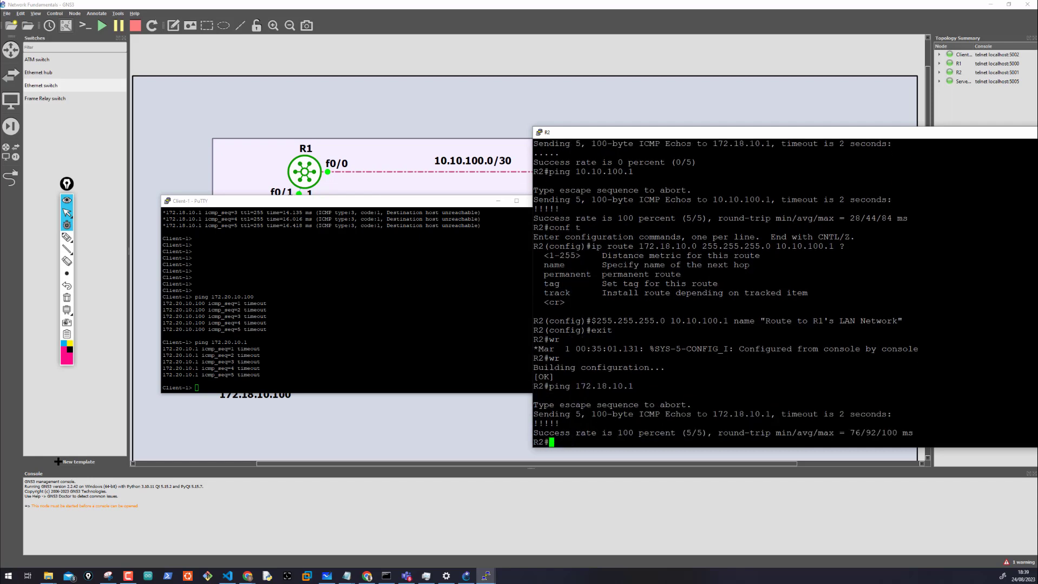
{"action": "key", "text": "alt+Tab"}
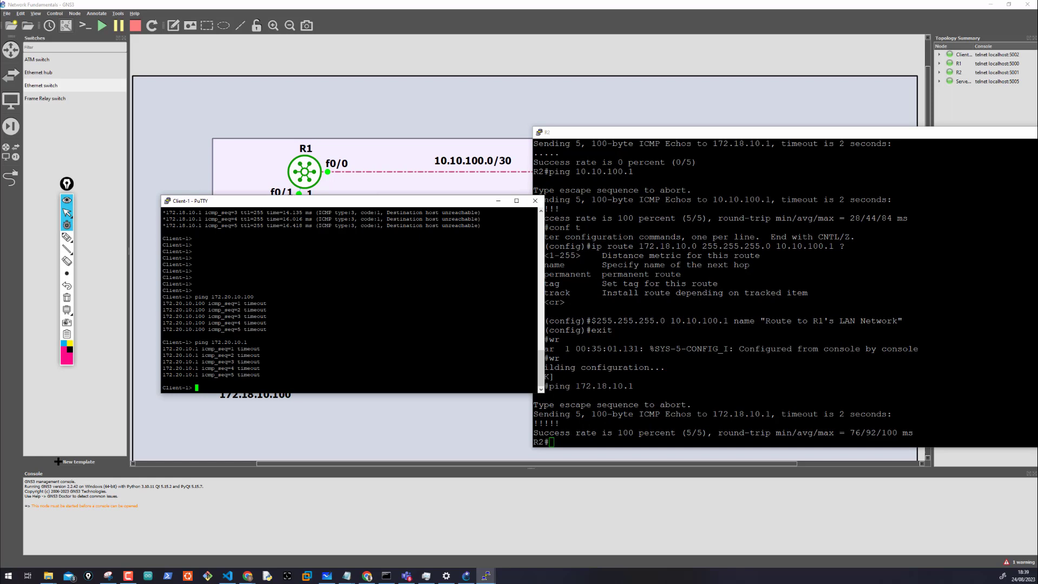
{"action": "key", "text": "Up"}
{"action": "key", "text": "Return"}
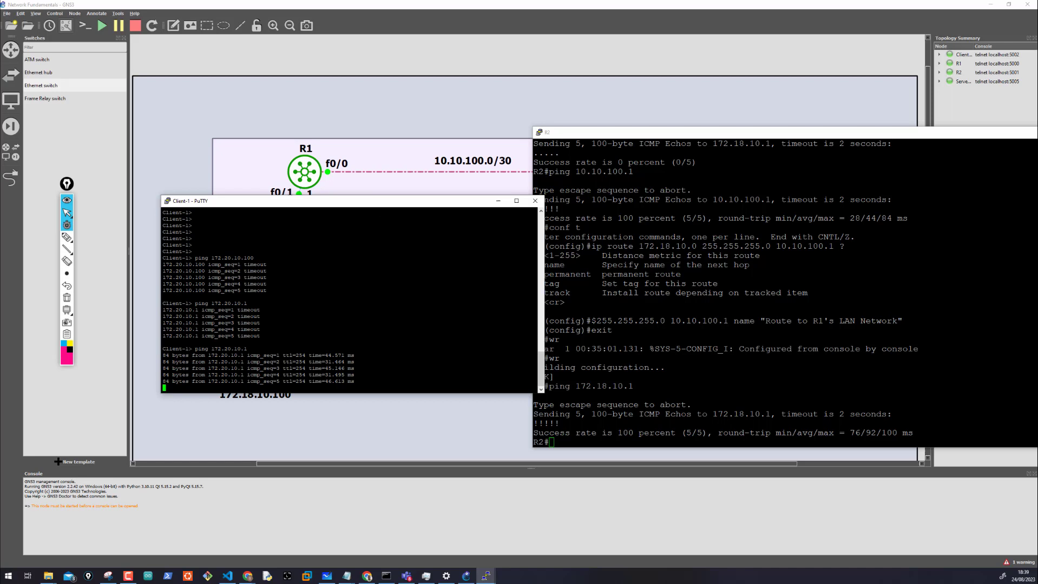
{"action": "left_click_drag", "start_coordinate": [459, 198], "coordinate": [455, 140]}
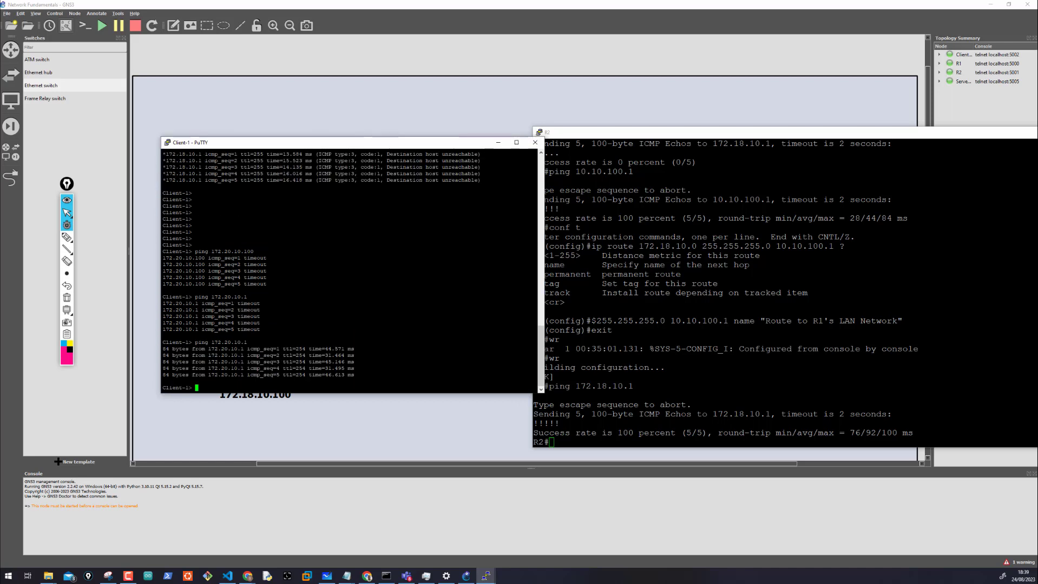
{"action": "left_click_drag", "start_coordinate": [887, 136], "coordinate": [695, 140]}
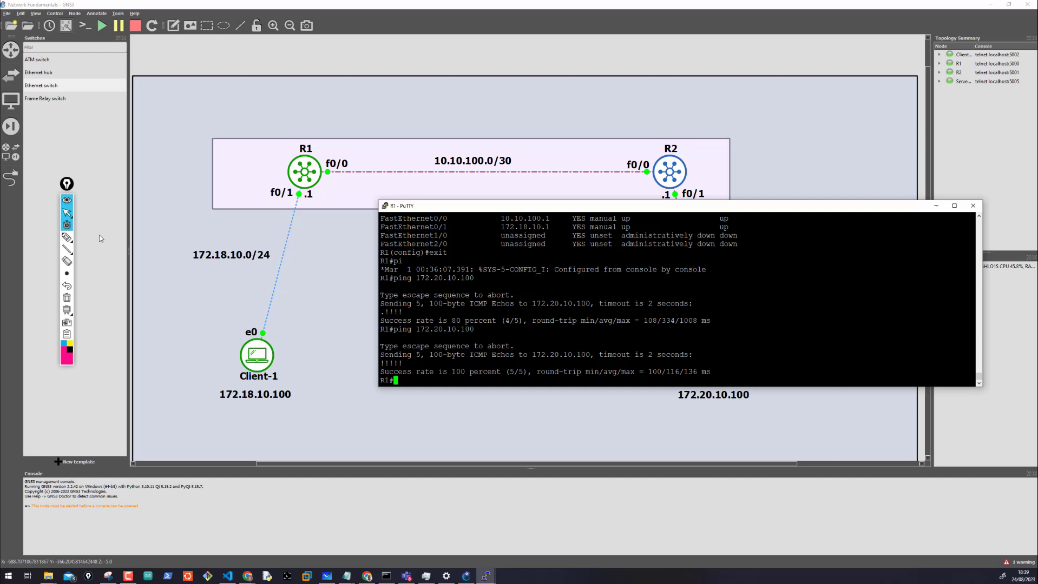
- Draw pink arrows from R1 toward R2 and at R2's f0/0, then minimize R1's console
{"action": "left_click", "coordinate": [69, 238]}
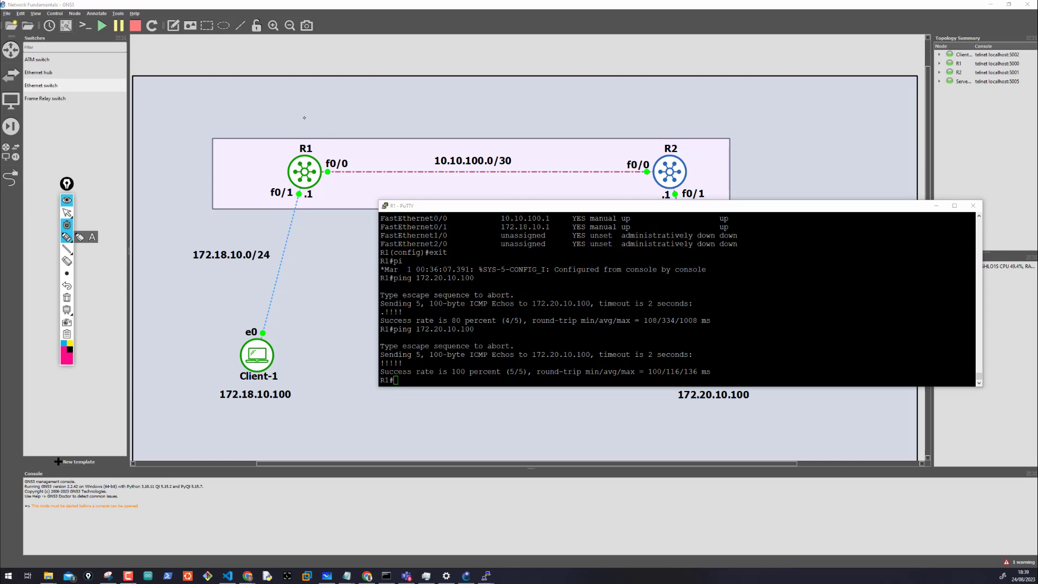
{"action": "mouse_move", "coordinate": [305, 123]}
{"action": "left_mouse_down"}
{"action": "mouse_move", "coordinate": [371, 124]}
{"action": "mouse_move", "coordinate": [357, 131]}
{"action": "left_mouse_up"}
{"action": "mouse_move", "coordinate": [637, 120]}
{"action": "left_mouse_down"}
{"action": "mouse_move", "coordinate": [628, 158]}
{"action": "mouse_move", "coordinate": [646, 141]}
{"action": "left_mouse_up"}
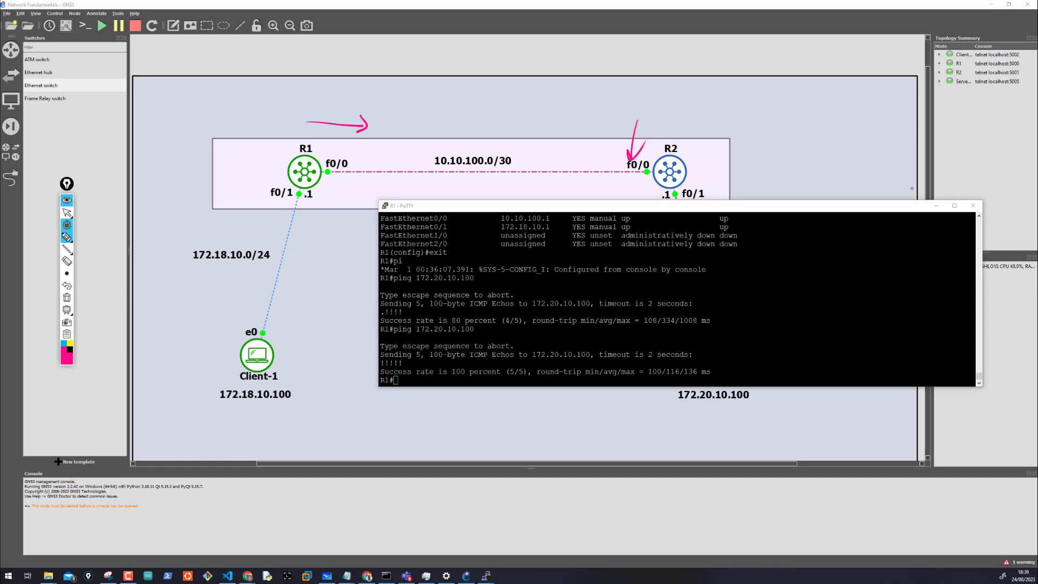
{"action": "key", "text": "ctrl+shift+1"}
{"action": "left_click", "coordinate": [936, 206]}
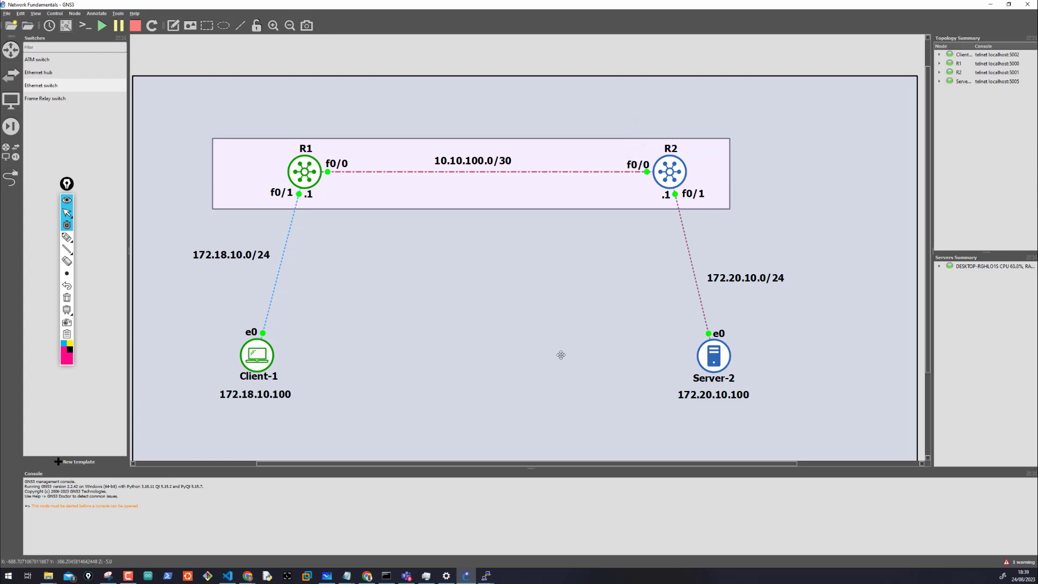
- Move the background boxes back around the routers, then circle Server-2 and check-mark R2 in pink
{"action": "left_click_drag", "start_coordinate": [757, 388], "coordinate": [850, 374]}
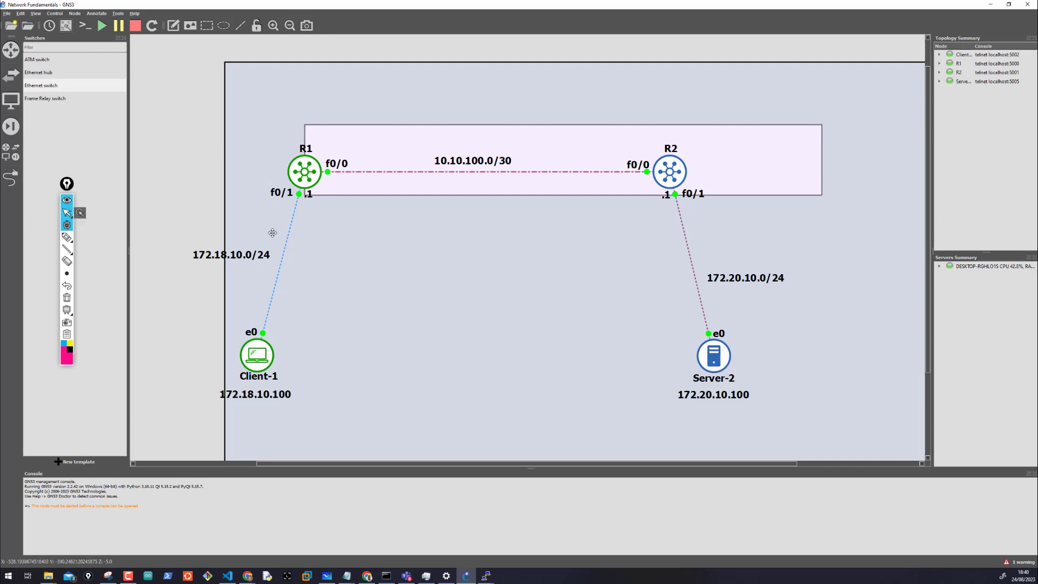
{"action": "left_click_drag", "start_coordinate": [399, 278], "coordinate": [329, 289]}
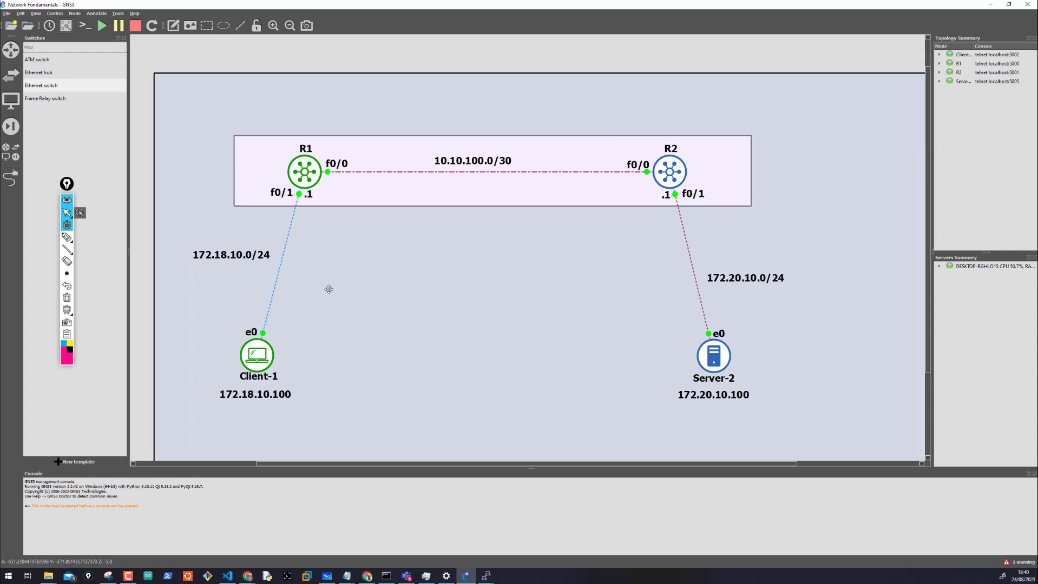
{"action": "left_click", "coordinate": [67, 237]}
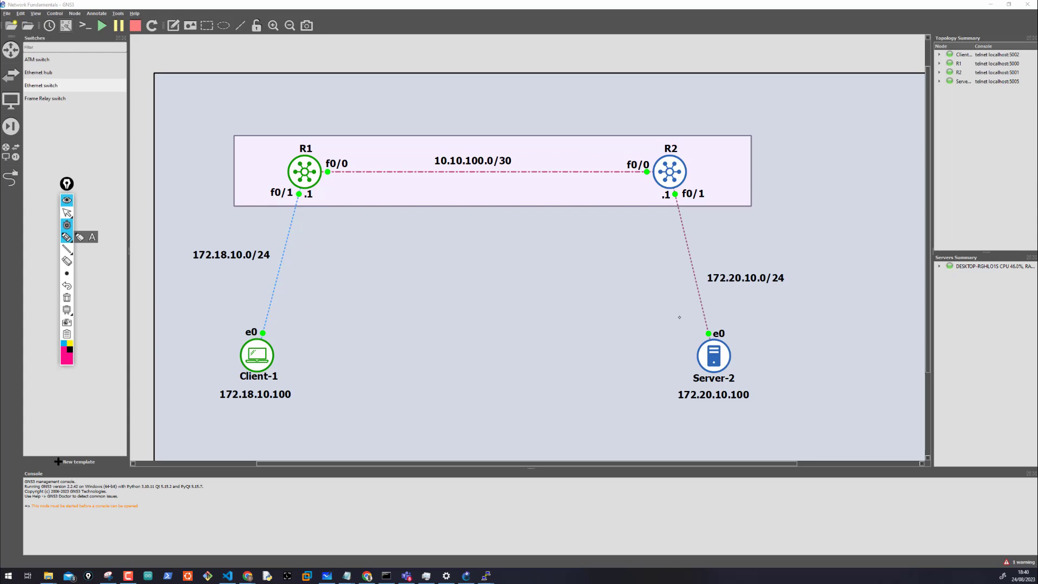
{"action": "mouse_move", "coordinate": [667, 322]}
{"action": "left_mouse_down"}
{"action": "mouse_move", "coordinate": [622, 406]}
{"action": "mouse_move", "coordinate": [671, 299]}
{"action": "left_mouse_up"}
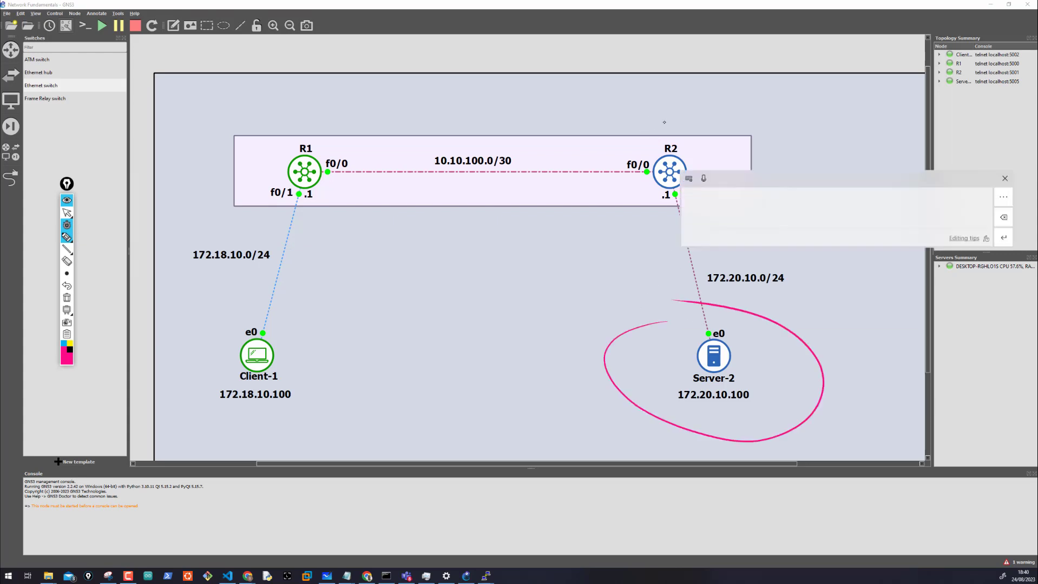
{"action": "mouse_move", "coordinate": [642, 130]}
{"action": "left_mouse_down"}
{"action": "mouse_move", "coordinate": [659, 126]}
{"action": "mouse_move", "coordinate": [650, 120]}
{"action": "mouse_move", "coordinate": [657, 102]}
{"action": "left_mouse_up"}
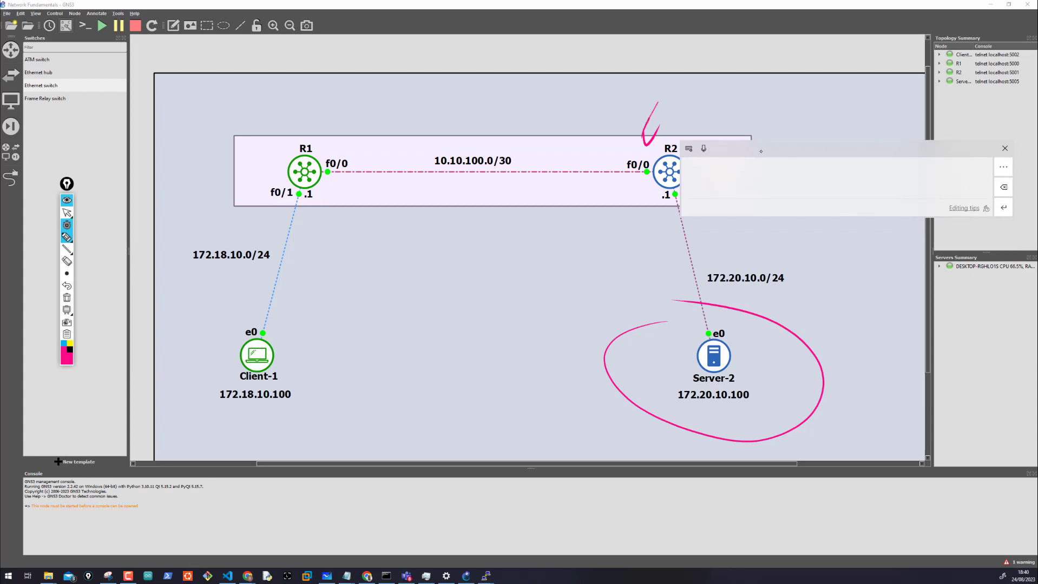
{"action": "left_click", "coordinate": [1004, 149]}
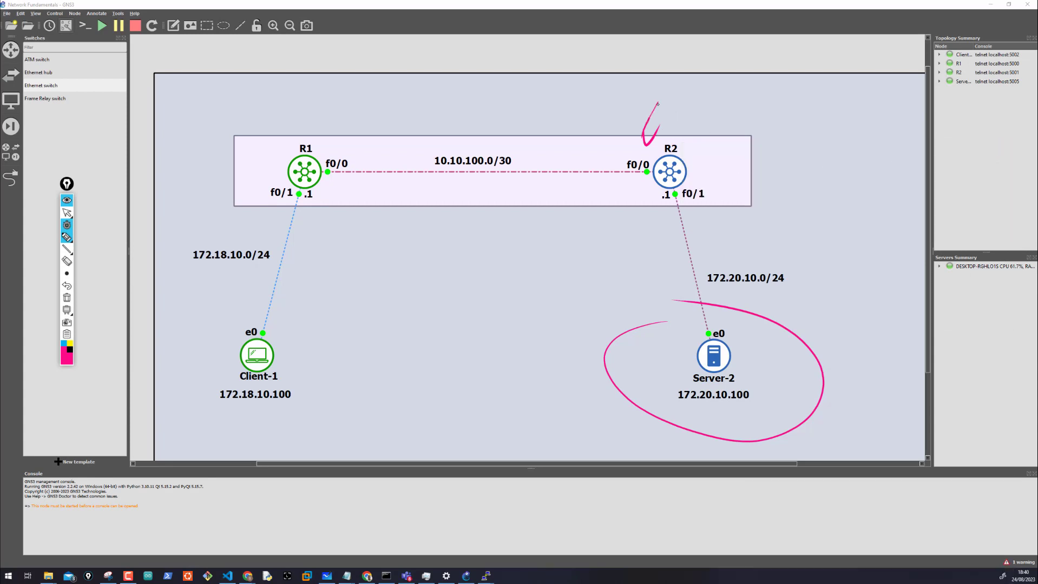
{"action": "left_click_drag", "start_coordinate": [647, 117], "coordinate": [660, 104]}
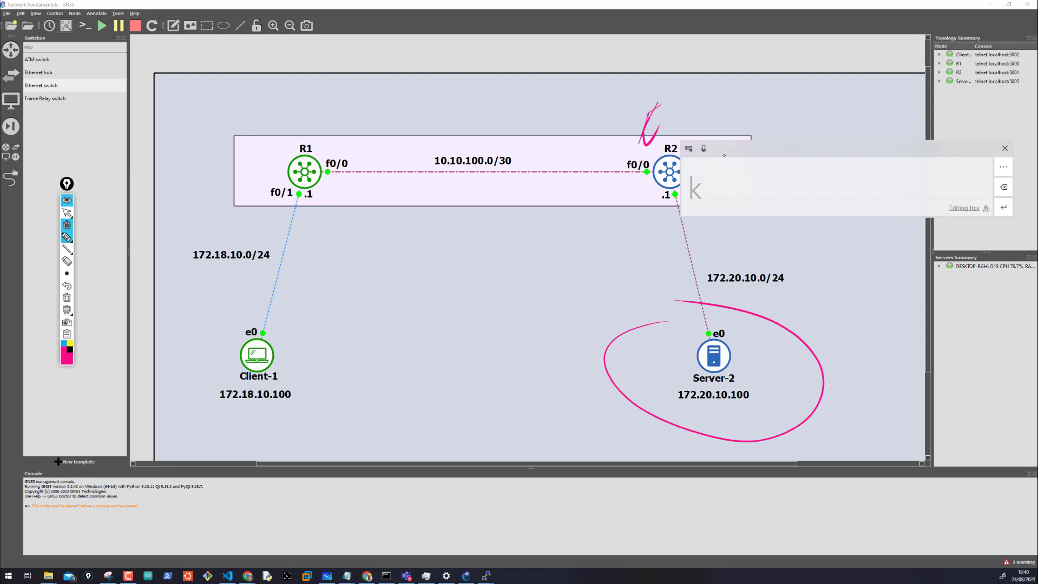
{"action": "left_click", "coordinate": [1004, 148]}
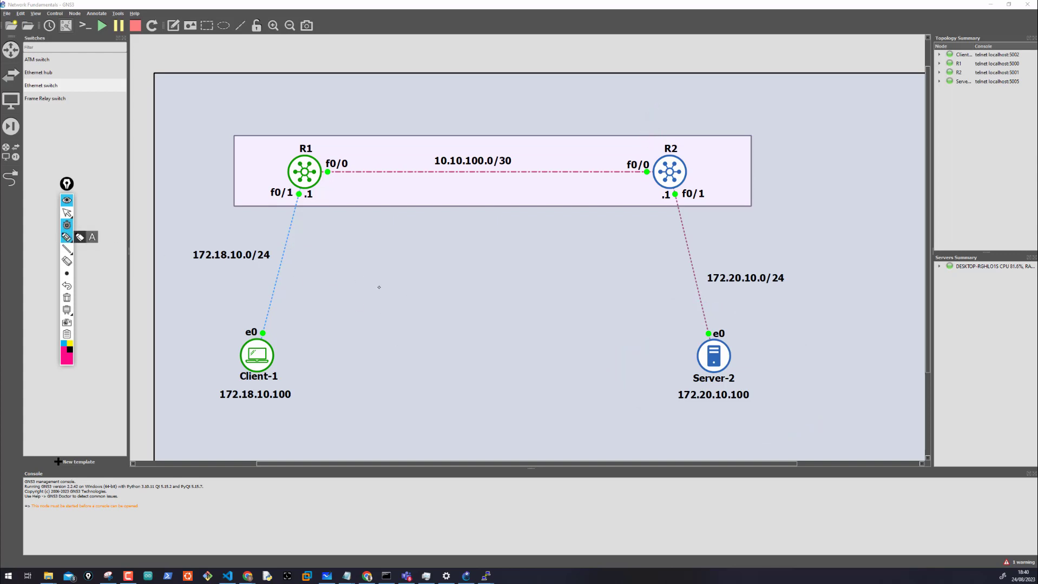
- Sketch explanatory boxes, a database cylinder and connectors, with an arc toward R1
{"action": "mouse_move", "coordinate": [379, 285]}
{"action": "left_mouse_down"}
{"action": "mouse_move", "coordinate": [382, 345]}
{"action": "mouse_move", "coordinate": [424, 277]}
{"action": "left_mouse_up"}
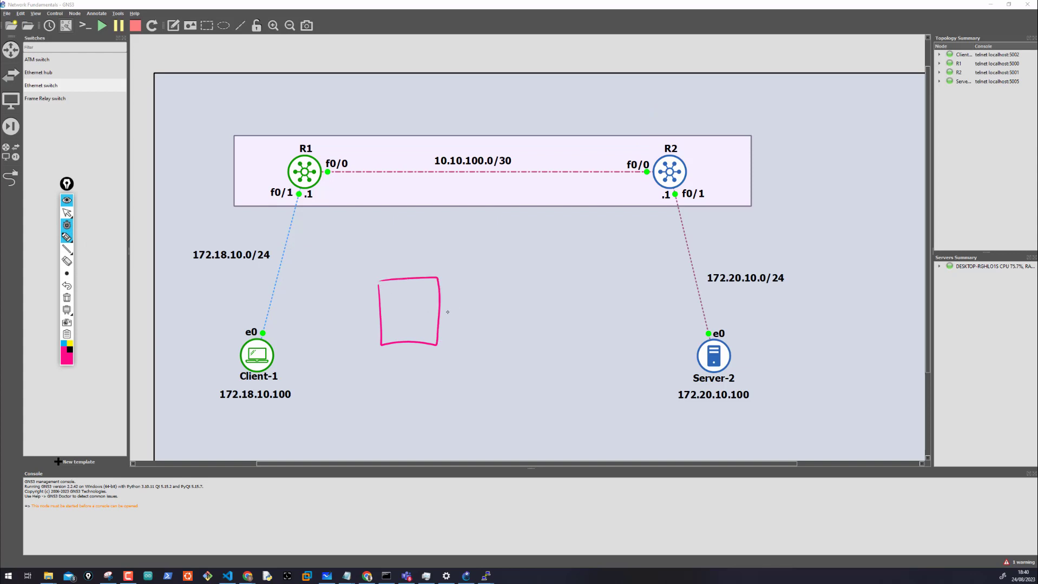
{"action": "mouse_move", "coordinate": [433, 308]}
{"action": "left_mouse_down"}
{"action": "mouse_move", "coordinate": [508, 308]}
{"action": "mouse_move", "coordinate": [504, 339]}
{"action": "mouse_move", "coordinate": [573, 281]}
{"action": "mouse_move", "coordinate": [511, 270]}
{"action": "left_mouse_up"}
{"action": "mouse_move", "coordinate": [427, 341]}
{"action": "left_mouse_down"}
{"action": "mouse_move", "coordinate": [448, 387]}
{"action": "mouse_move", "coordinate": [478, 375]}
{"action": "mouse_move", "coordinate": [444, 379]}
{"action": "left_mouse_up"}
{"action": "mouse_move", "coordinate": [387, 303]}
{"action": "left_mouse_down"}
{"action": "mouse_move", "coordinate": [319, 292]}
{"action": "mouse_move", "coordinate": [337, 301]}
{"action": "mouse_move", "coordinate": [309, 332]}
{"action": "mouse_move", "coordinate": [330, 328]}
{"action": "left_mouse_up"}
{"action": "mouse_move", "coordinate": [337, 332]}
{"action": "left_mouse_down"}
{"action": "mouse_move", "coordinate": [337, 310]}
{"action": "mouse_move", "coordinate": [411, 319]}
{"action": "left_mouse_up"}
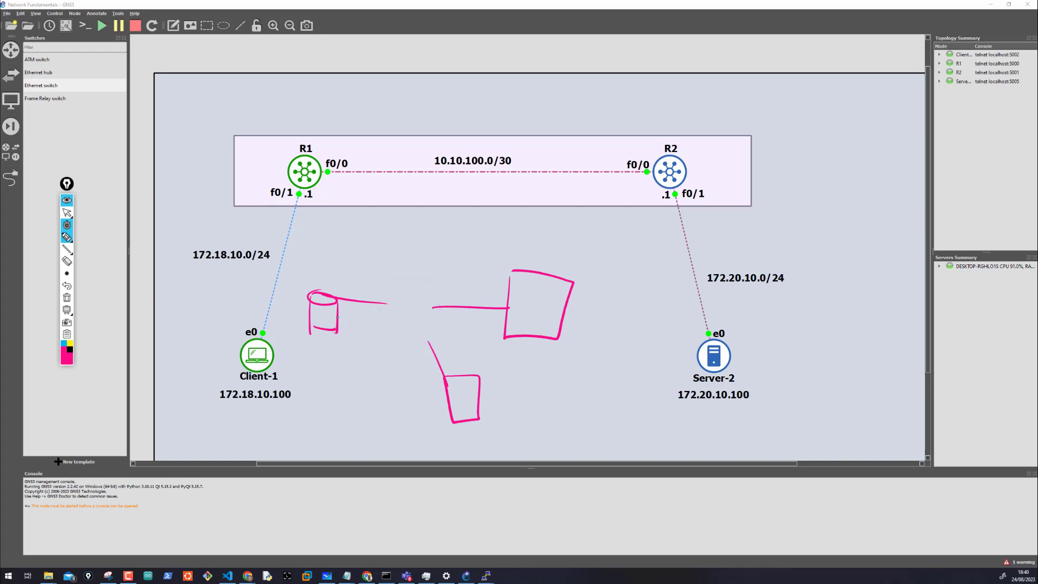
{"action": "left_click_drag", "start_coordinate": [332, 319], "coordinate": [396, 320]}
{"action": "left_click_drag", "start_coordinate": [472, 322], "coordinate": [518, 323]}
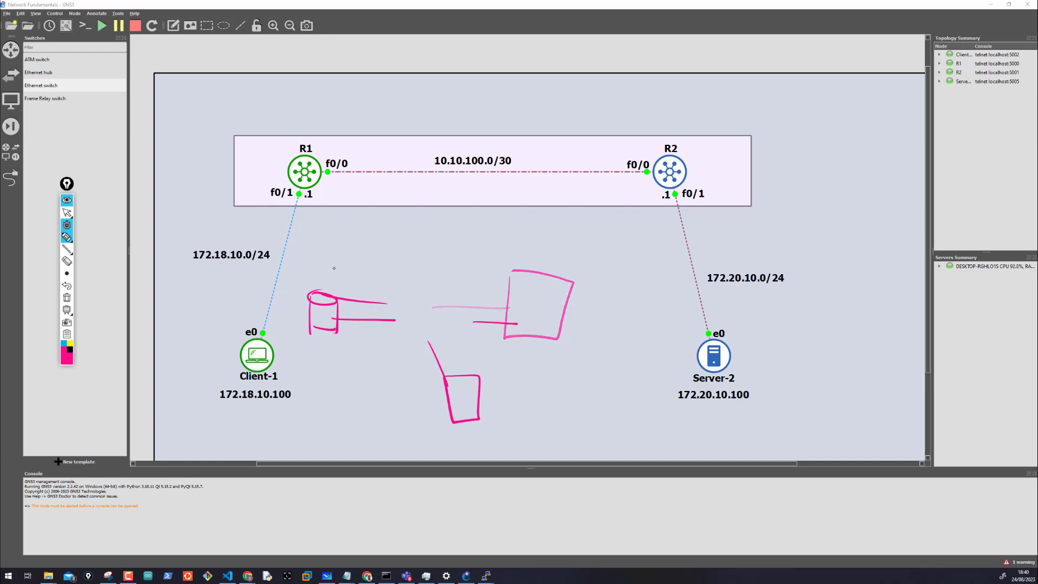
{"action": "mouse_move", "coordinate": [317, 262]}
{"action": "left_mouse_down"}
{"action": "mouse_move", "coordinate": [357, 206]}
{"action": "mouse_move", "coordinate": [355, 223]}
{"action": "left_mouse_up"}
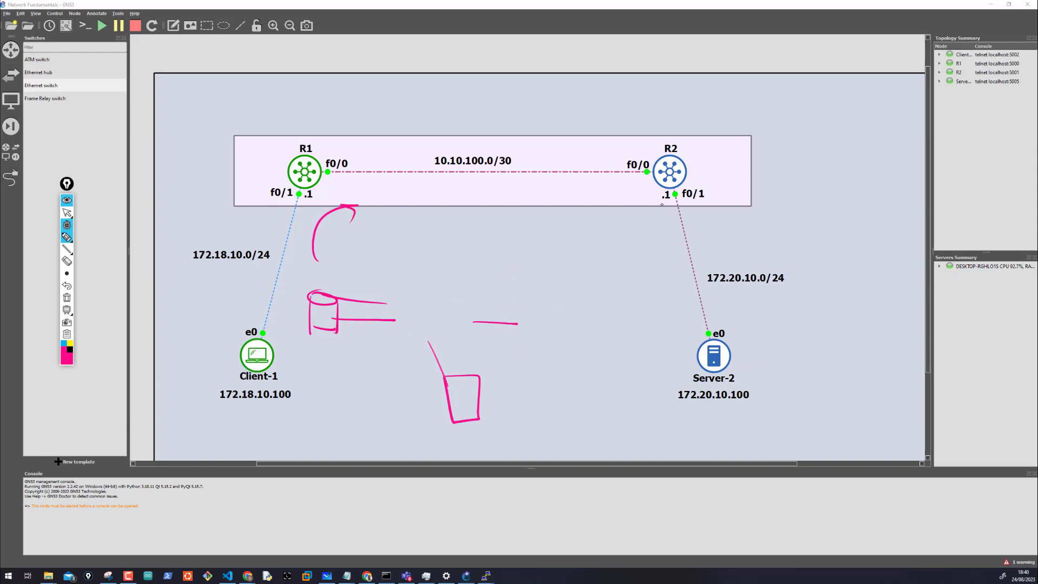
- Draw an arrow to R2's f0/1 link and circle Client-1 and Server-2 as ping endpoints
{"action": "left_click_drag", "start_coordinate": [649, 212], "coordinate": [673, 245]}
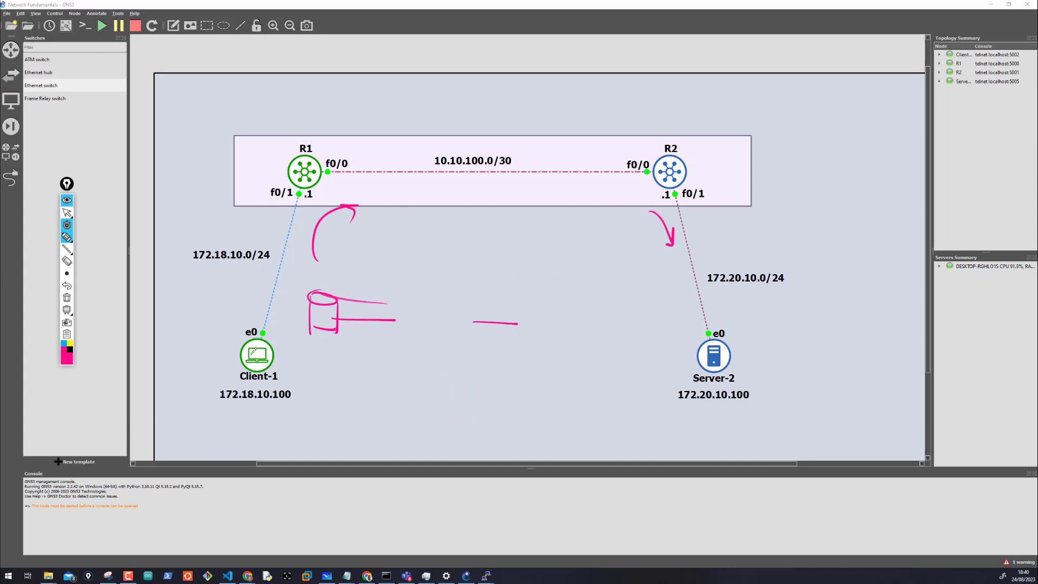
{"action": "mouse_move", "coordinate": [232, 324]}
{"action": "left_mouse_down"}
{"action": "mouse_move", "coordinate": [277, 324]}
{"action": "mouse_move", "coordinate": [288, 407]}
{"action": "left_mouse_up"}
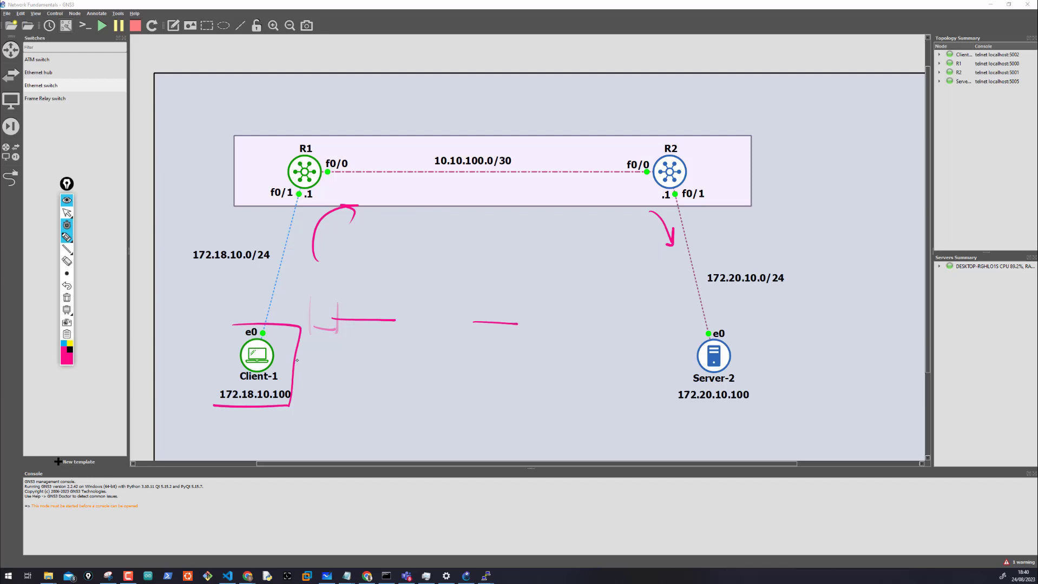
{"action": "mouse_move", "coordinate": [214, 405]}
{"action": "left_mouse_down"}
{"action": "mouse_move", "coordinate": [220, 334]}
{"action": "mouse_move", "coordinate": [233, 385]}
{"action": "mouse_move", "coordinate": [261, 330]}
{"action": "left_mouse_up"}
{"action": "mouse_move", "coordinate": [710, 335]}
{"action": "left_mouse_down"}
{"action": "mouse_move", "coordinate": [693, 341]}
{"action": "mouse_move", "coordinate": [686, 327]}
{"action": "left_mouse_up"}
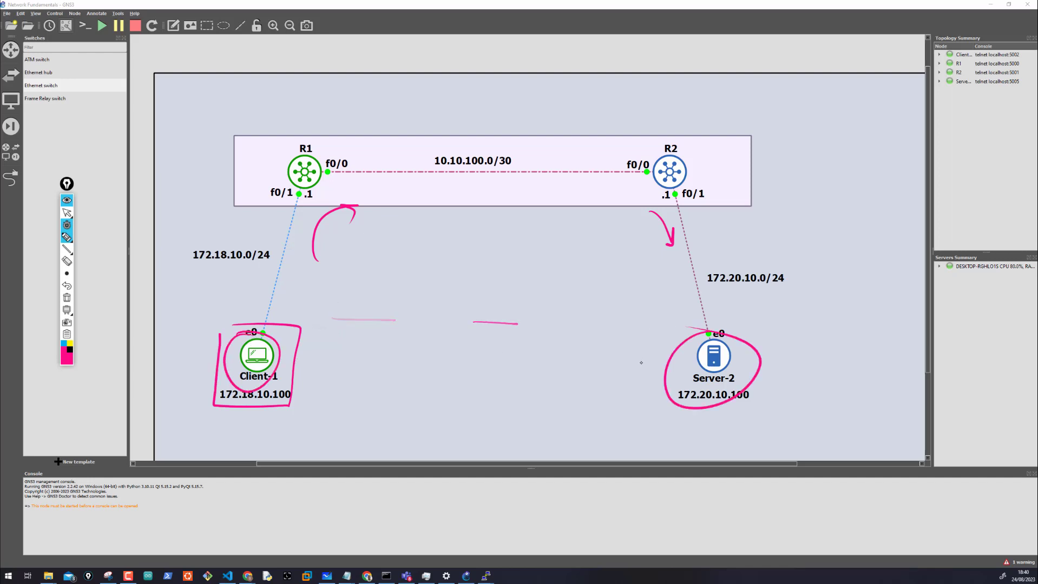